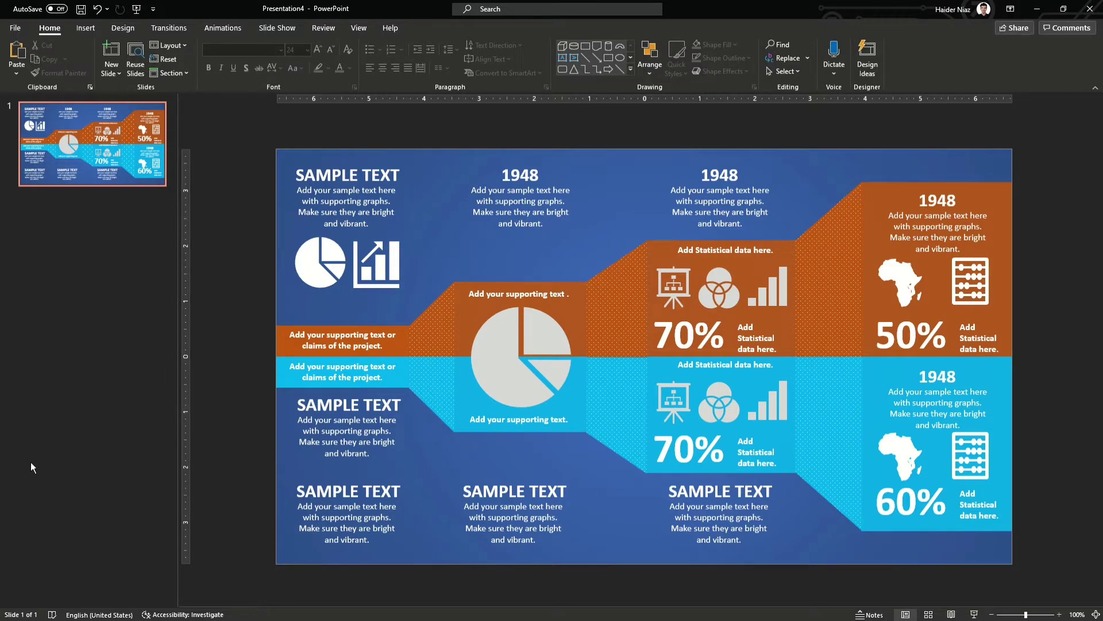
# - Add a new slide after slide 1 and delete all of its placeholders
pyautogui.click(98, 198)
pyautogui.press('Return')
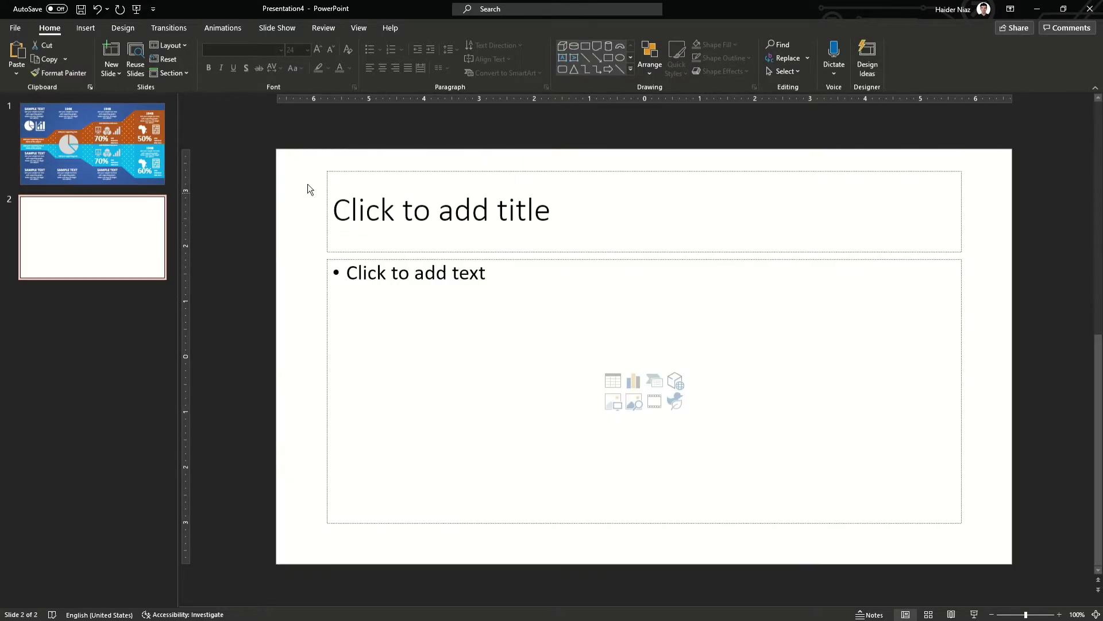
pyautogui.hotkey('ctrl', 'a')
pyautogui.press('Delete')
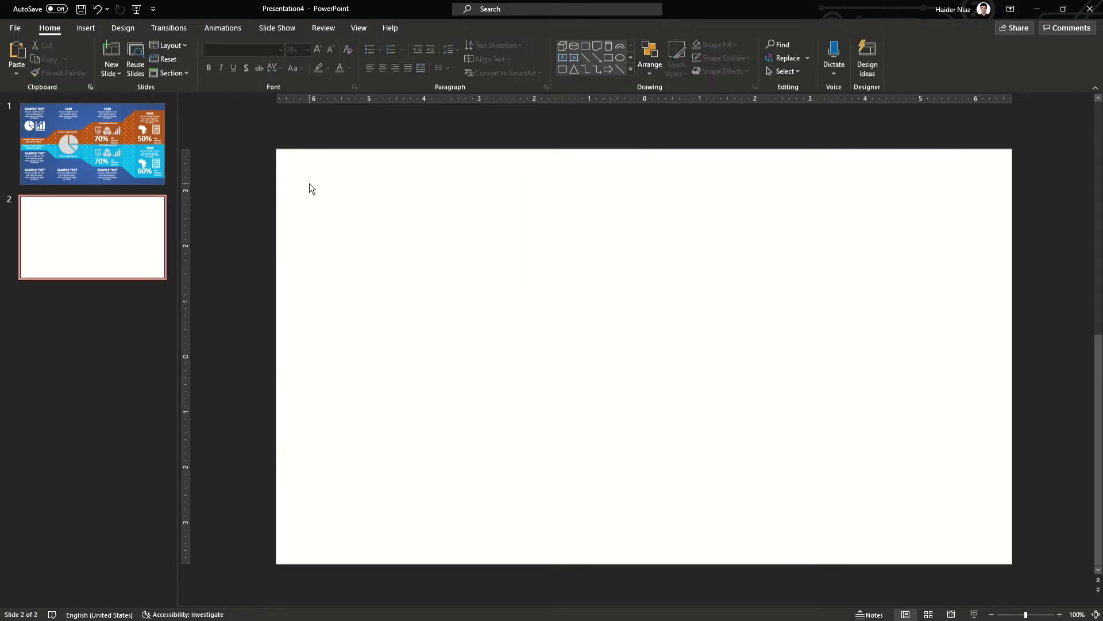
# - Give the new slide a gradient background using the dark blue radial preset
pyautogui.click(125, 30)
pyautogui.click(997, 63)
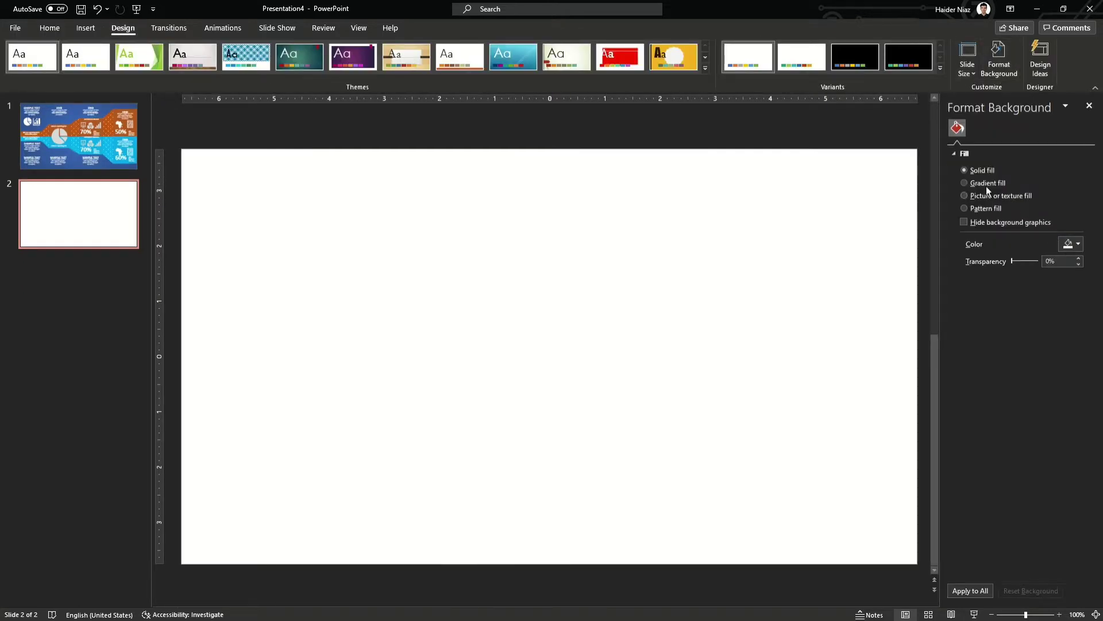
pyautogui.click(986, 185)
pyautogui.click(1078, 245)
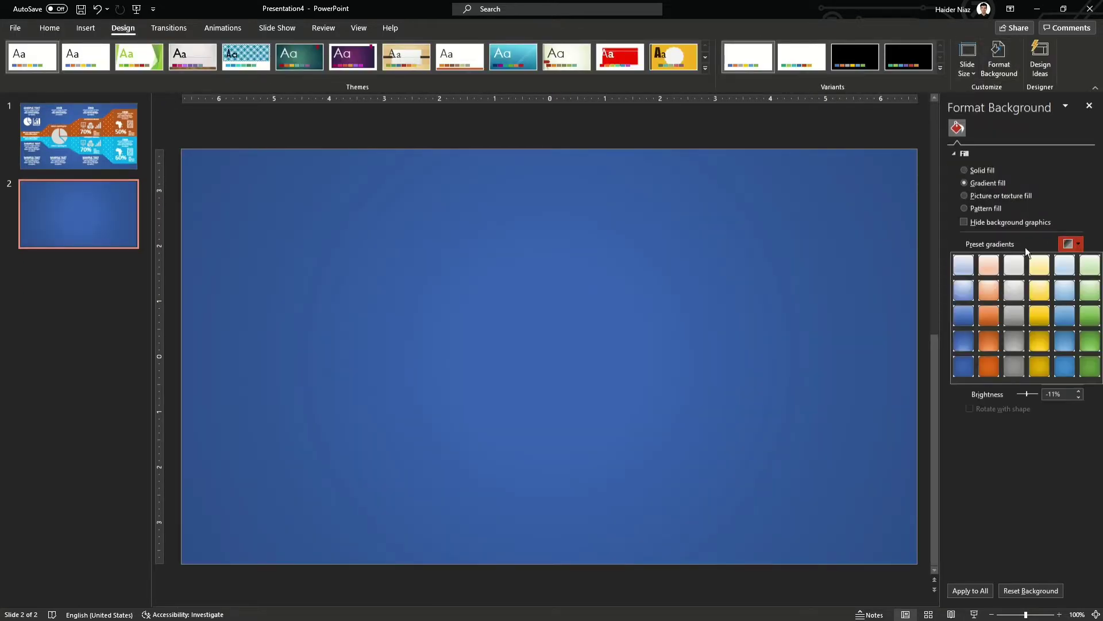
pyautogui.click(964, 367)
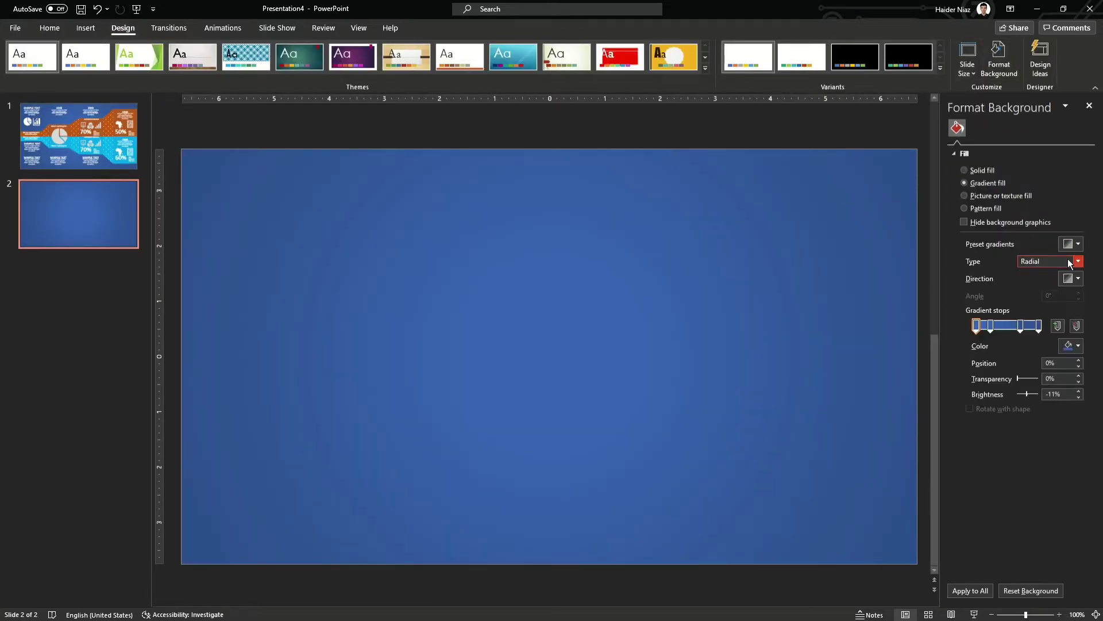
# - Compare with slide 1, then draw a rectangle about 2.18 in wide and 0.6 in high at slide 2's left edge and duplicate it directly below
pyautogui.click(98, 165)
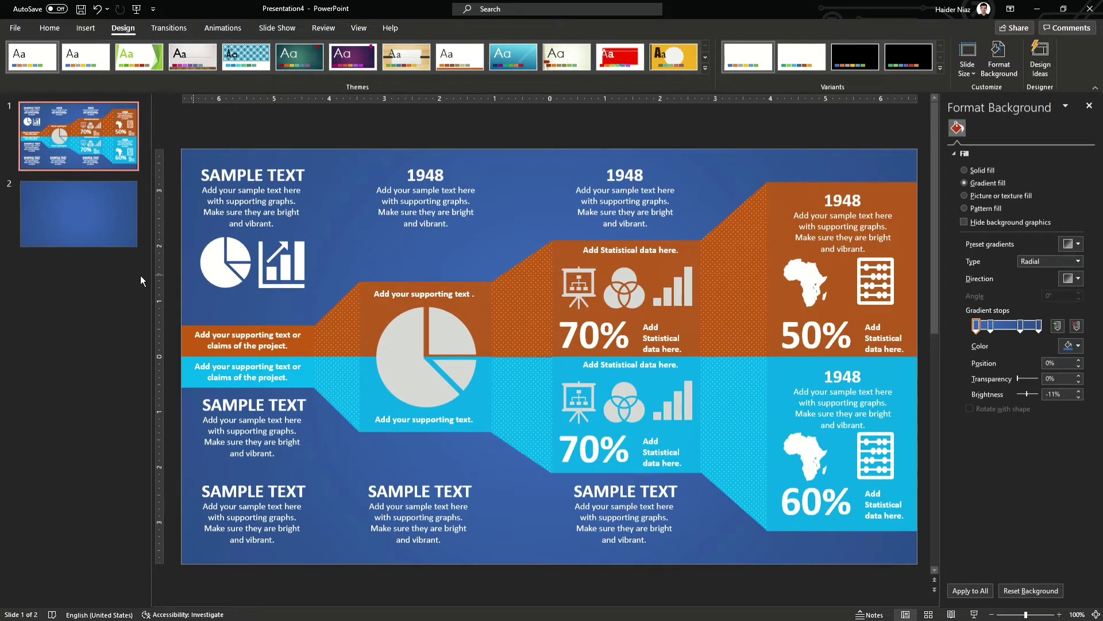
pyautogui.press('Down')
pyautogui.click(82, 167)
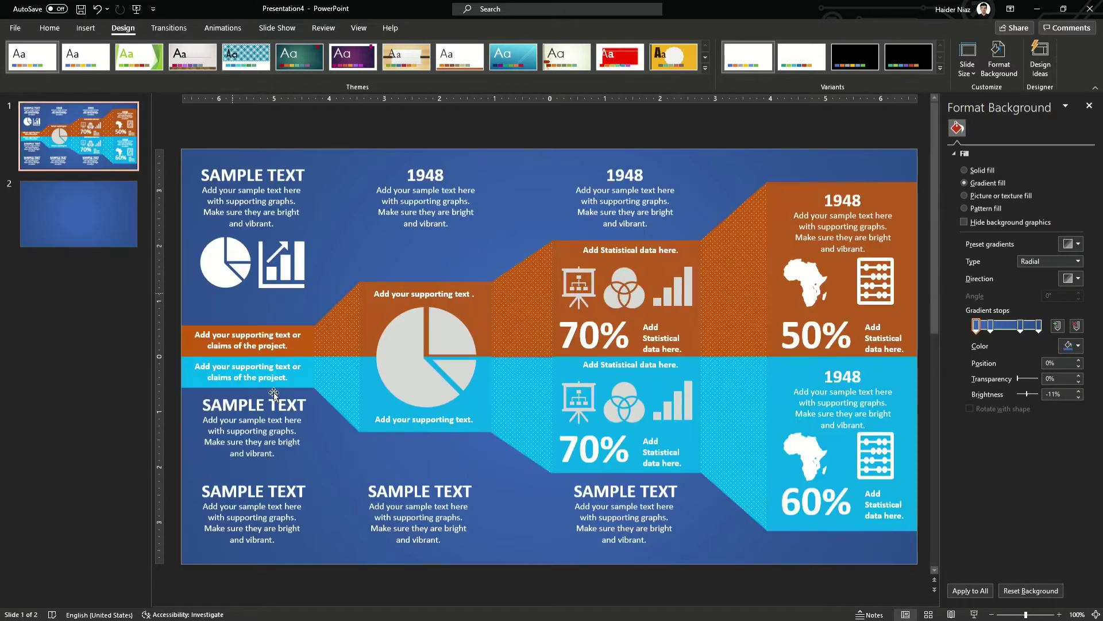
pyautogui.click(109, 236)
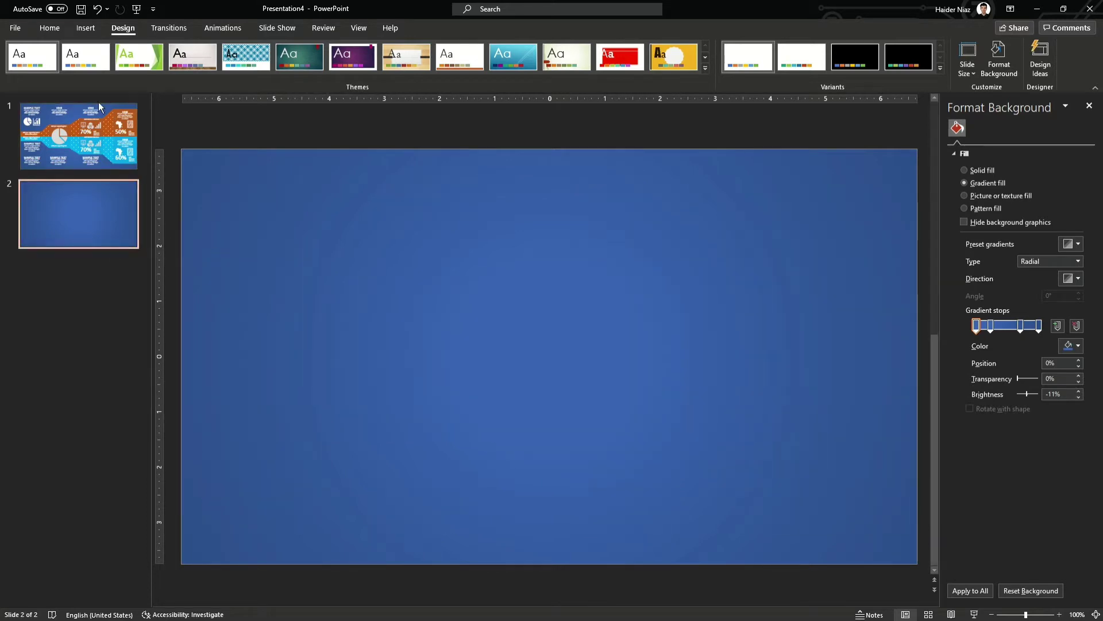
pyautogui.click(85, 28)
pyautogui.click(210, 58)
pyautogui.click(229, 105)
pyautogui.moveTo(182, 332); pyautogui.dragTo(270, 356)
pyautogui.keyDown('shift'); pyautogui.click(266, 362); pyautogui.keyUp('shift')
pyautogui.click(327, 270)
pyautogui.hotkey('ctrl', 'a')
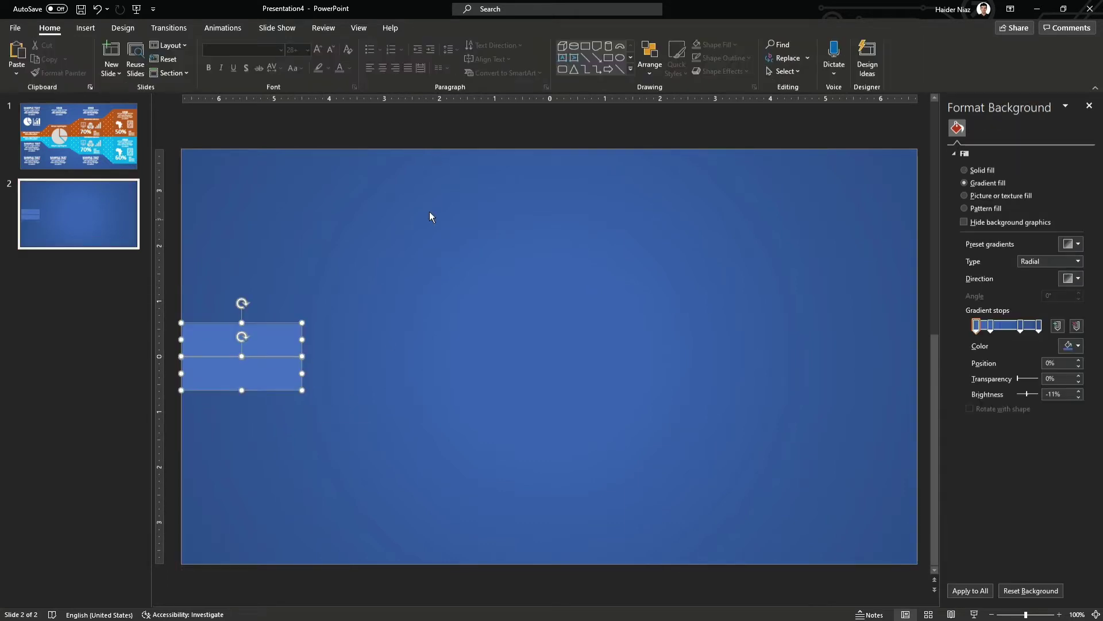
# - Fill the upper rectangle with orange
pyautogui.click(358, 309)
pyautogui.click(276, 339)
pyautogui.click(423, 44)
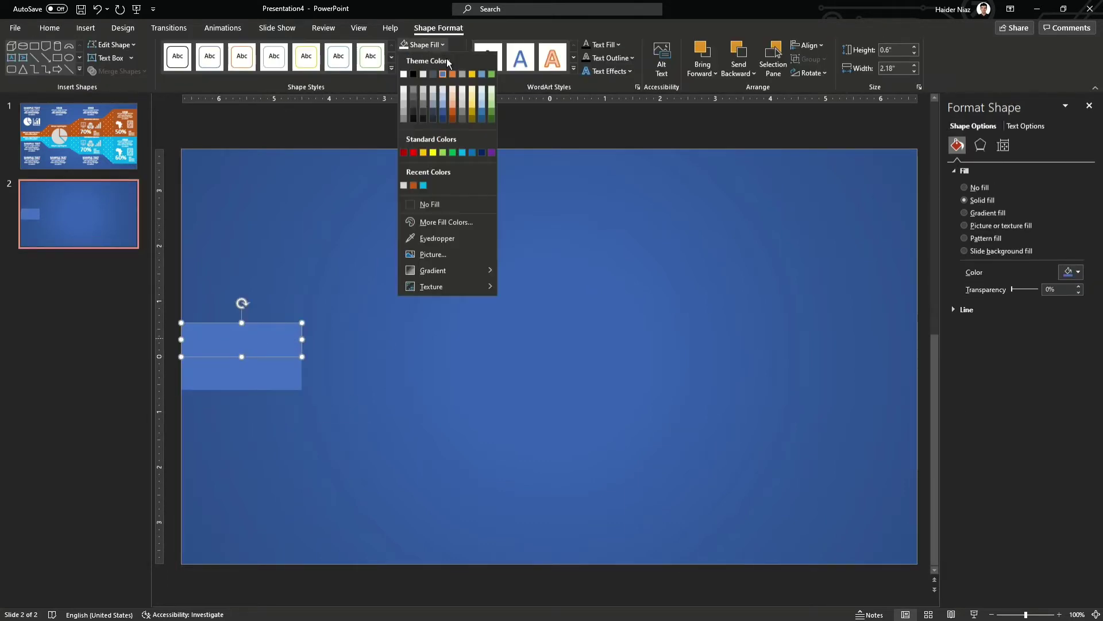
pyautogui.click(413, 185)
# - Fill the lower rectangle with the standard green color
pyautogui.click(256, 368)
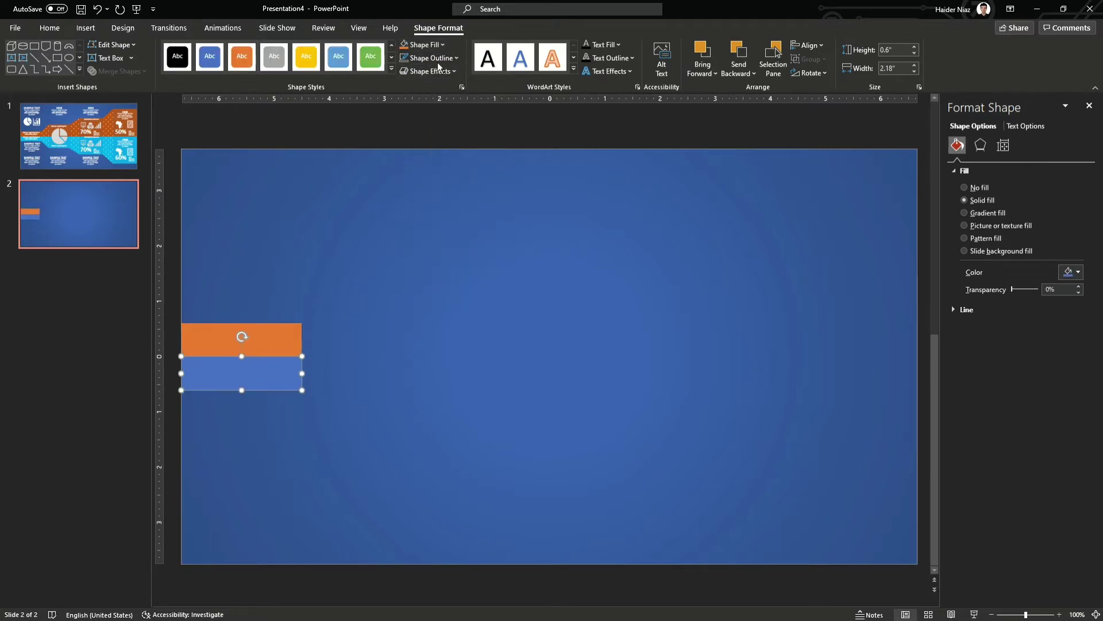
pyautogui.click(425, 44)
pyautogui.click(462, 153)
pyautogui.click(443, 47)
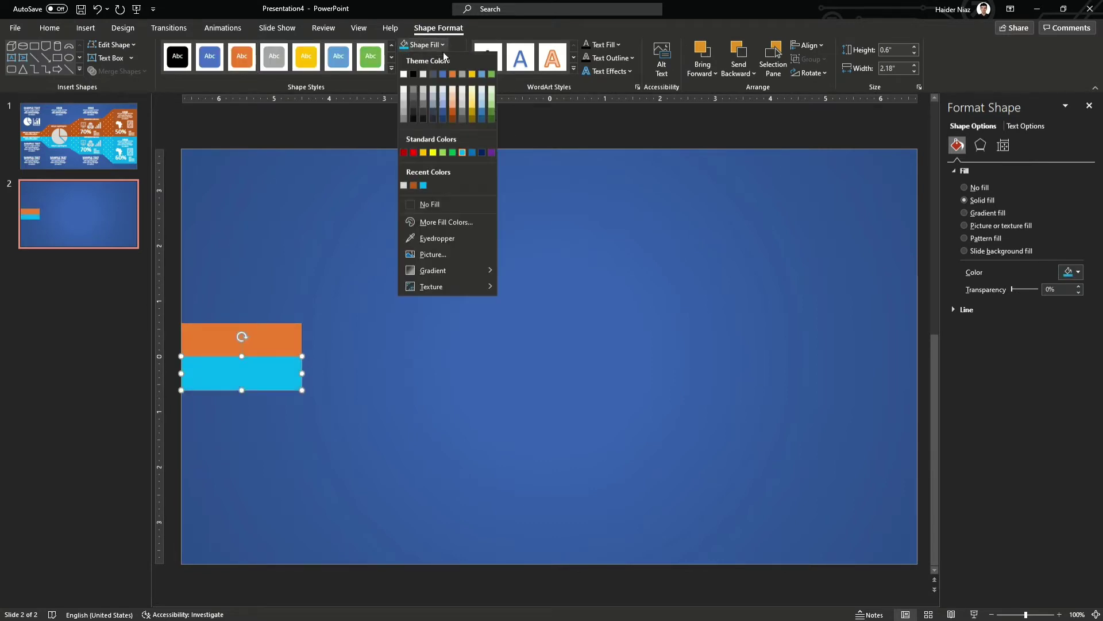
pyautogui.click(452, 153)
pyautogui.click(339, 392)
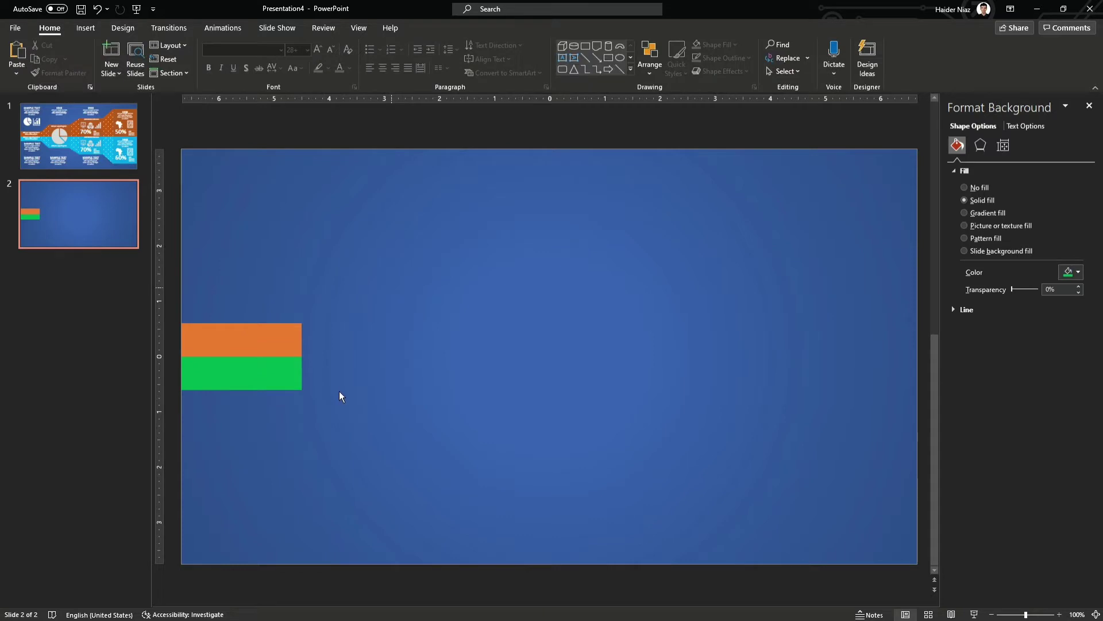
# - Duplicate the orange and green rectangle pair and place the copy flush against the right edge of the original
pyautogui.click(285, 373)
pyautogui.keyDown('shift'); pyautogui.click(286, 337); pyautogui.keyUp('shift')
pyautogui.moveTo(287, 348); pyautogui.dragTo(397, 355)
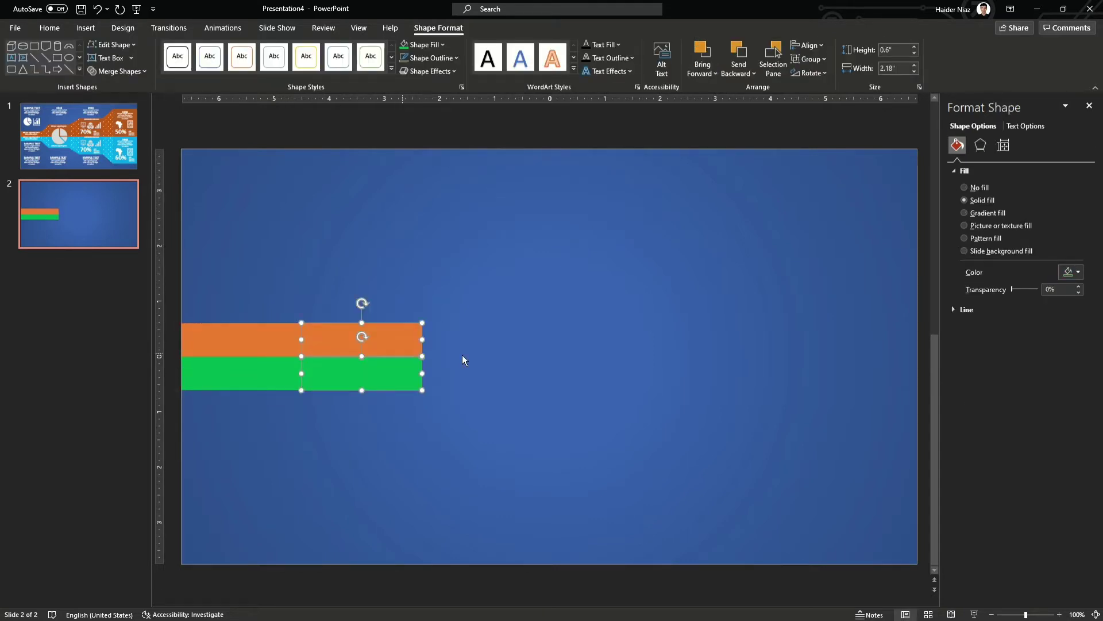
# - Check the first connector's size on slide 1 and set the copied pair's width to 0.82 in on slide 2
pyautogui.click(77, 146)
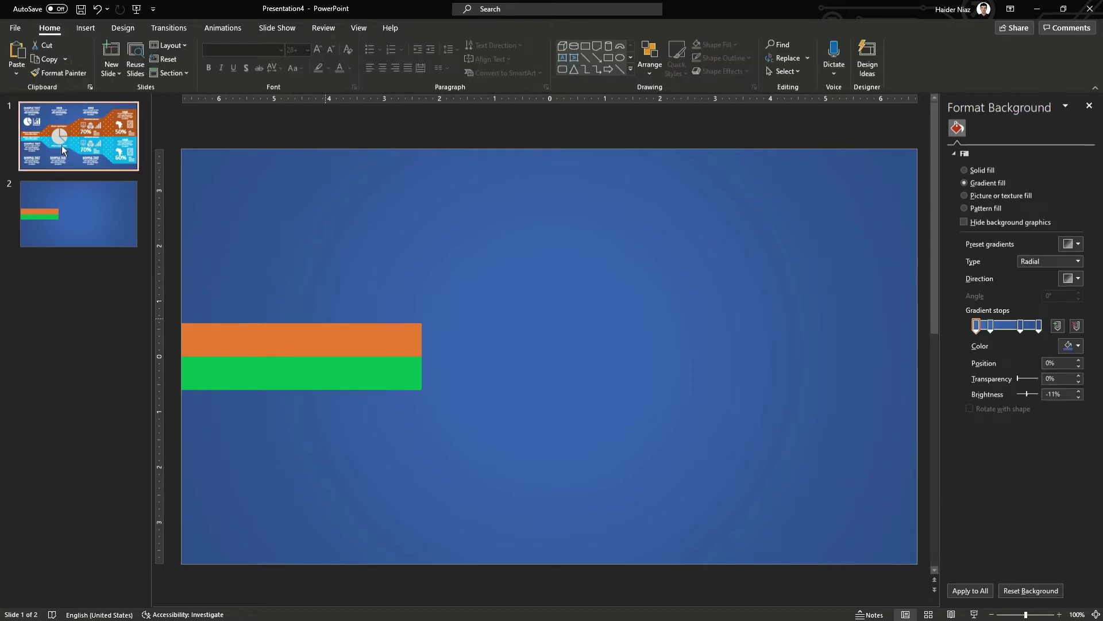
pyautogui.click(345, 334)
pyautogui.click(439, 28)
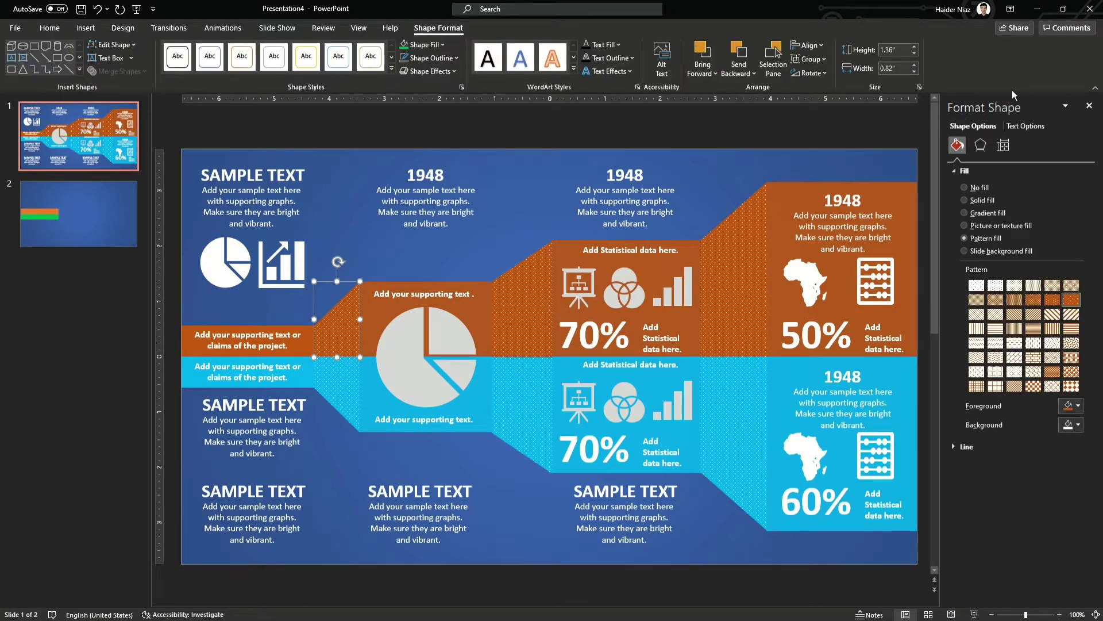
pyautogui.click(78, 214)
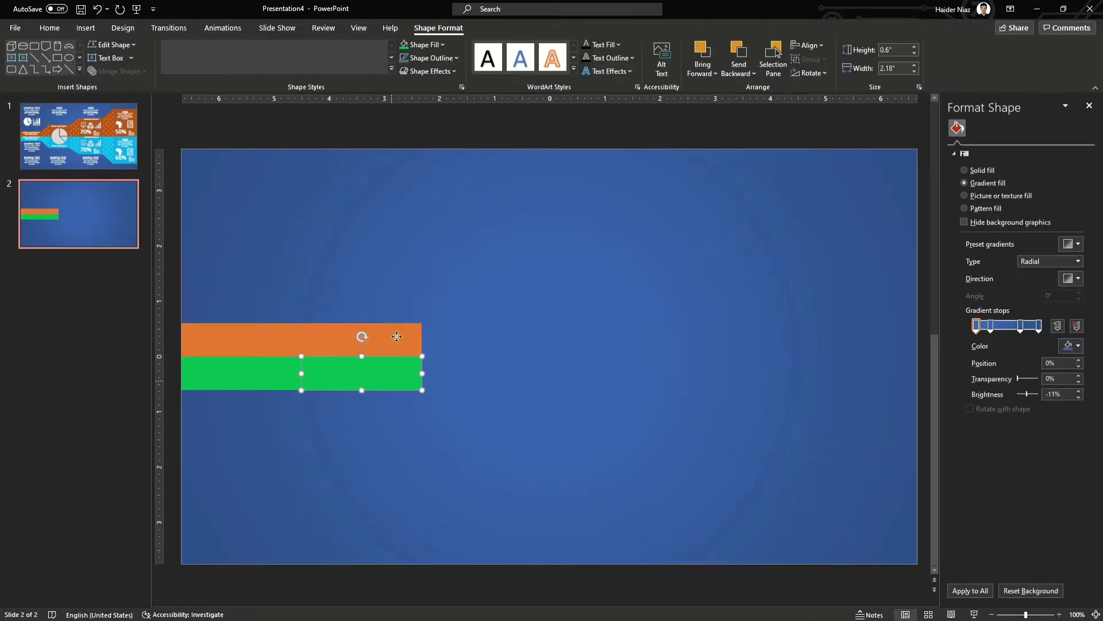
pyautogui.click(895, 68)
pyautogui.write('0')
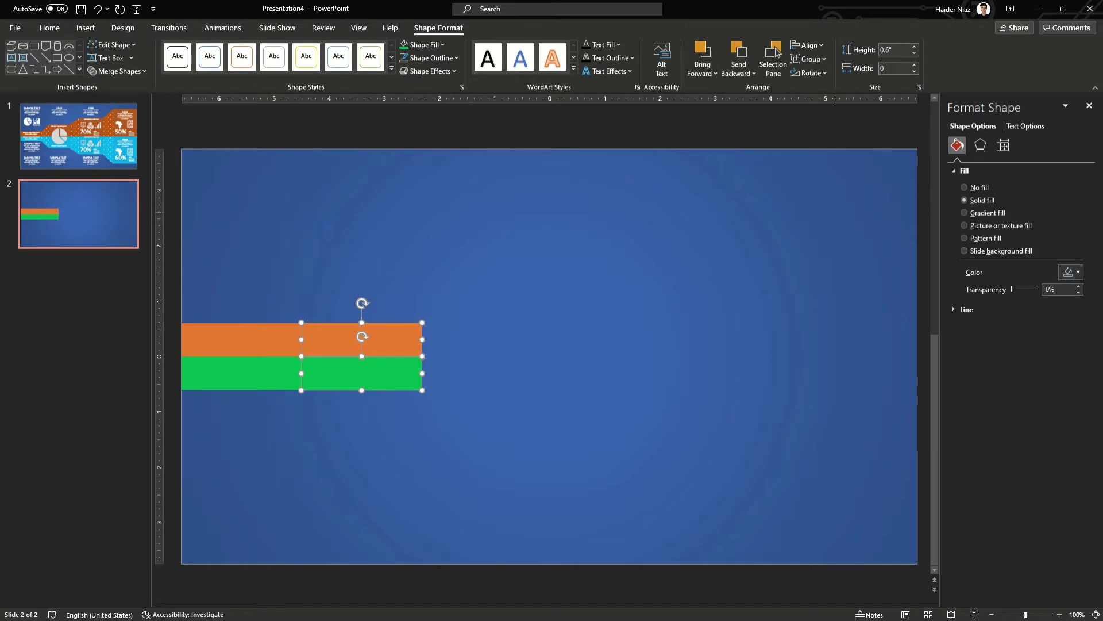
pyautogui.write('.82')
pyautogui.press('Return')
# - Give the narrow connector pair a black outline
pyautogui.click(430, 58)
pyautogui.click(413, 88)
pyautogui.click(390, 340)
# - Duplicate the leftmost orange and green pair and place the copy directly to the right of the outlined connector pair
pyautogui.click(276, 355)
pyautogui.keyDown('shift'); pyautogui.click(279, 343); pyautogui.keyUp('shift')
pyautogui.keyDown('ctrl'); pyautogui.moveTo(278, 343); pyautogui.dragTo(459, 365); pyautogui.keyUp('ctrl')
pyautogui.press('Escape')
# - Stretch the green rectangle of the new pair downward to a height of about 1.88 in
pyautogui.click(424, 377)
pyautogui.moveTo(407, 390); pyautogui.dragTo(412, 460)
pyautogui.click(459, 28)
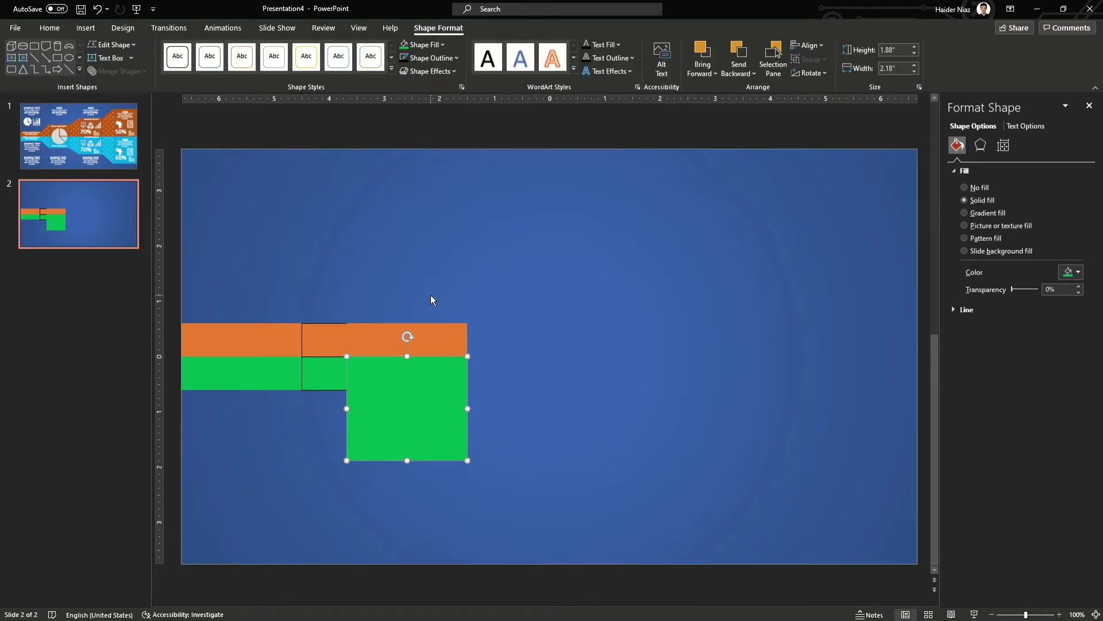
# - Set the orange rectangle above it to a height of 1.88 in and move it so it rests on the green one
pyautogui.click(434, 336)
pyautogui.moveTo(407, 323); pyautogui.dragTo(409, 262)
pyautogui.write('1.88')
pyautogui.press('Return')
pyautogui.moveTo(419, 302); pyautogui.dragTo(419, 292)
pyautogui.click(564, 317)
# - Duplicate the outlined connector pair and place the copy to the right of the tall orange and green block
pyautogui.click(333, 379)
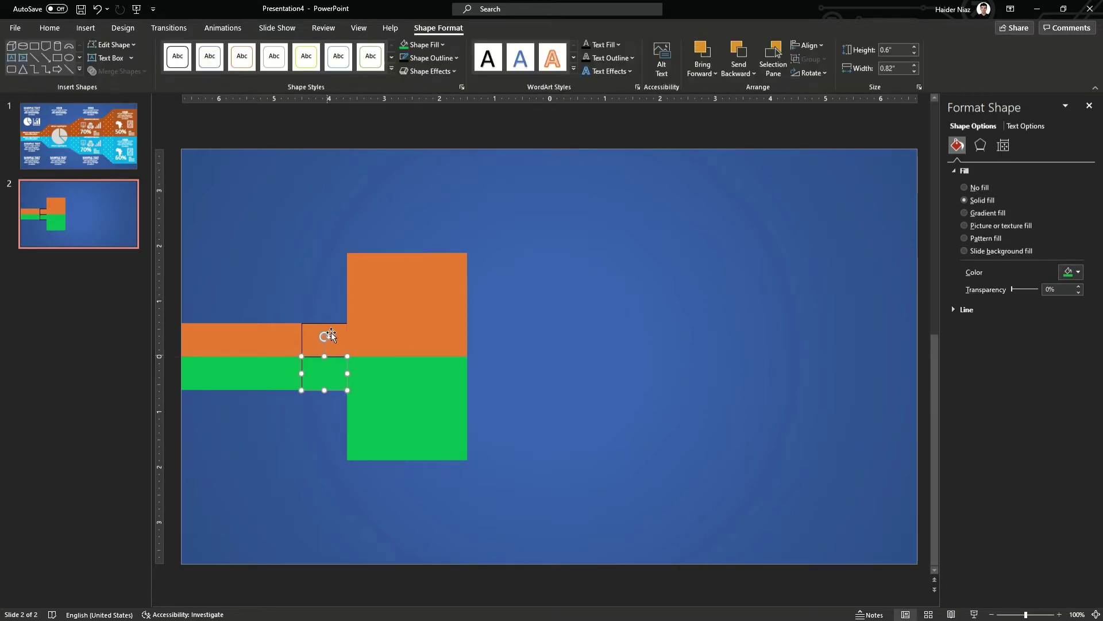
pyautogui.moveTo(339, 348); pyautogui.dragTo(508, 351)
pyautogui.click(573, 308)
# - Check the first large orange block's size on slide 1 and set the tall block pair's width to 2.42 in on slide 2
pyautogui.press('pageup')
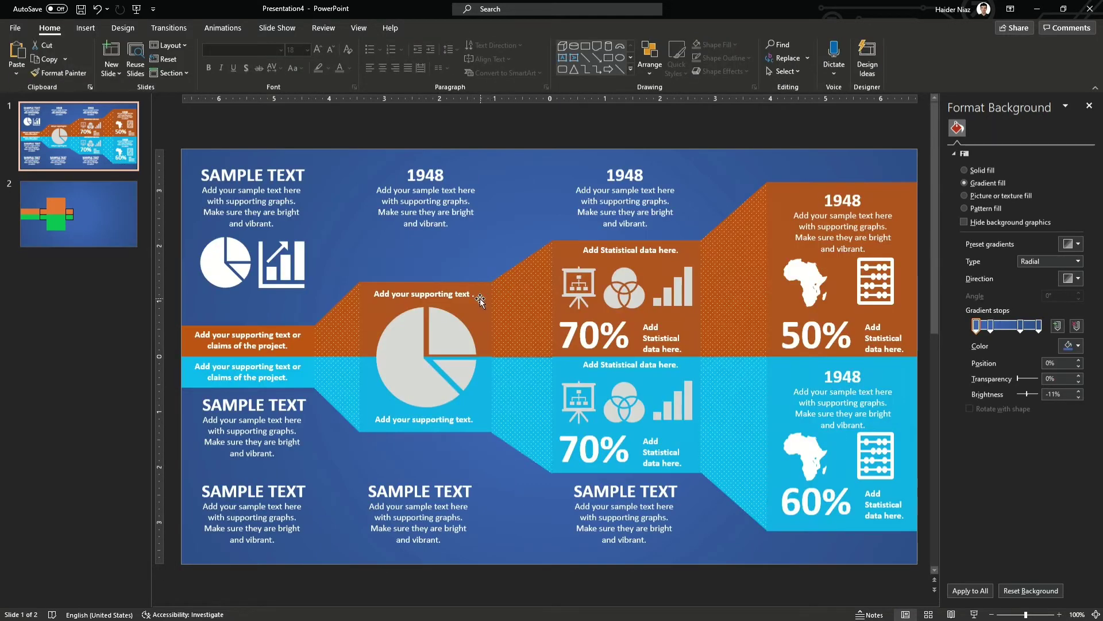
pyautogui.click(481, 299)
pyautogui.click(483, 315)
pyautogui.click(374, 286)
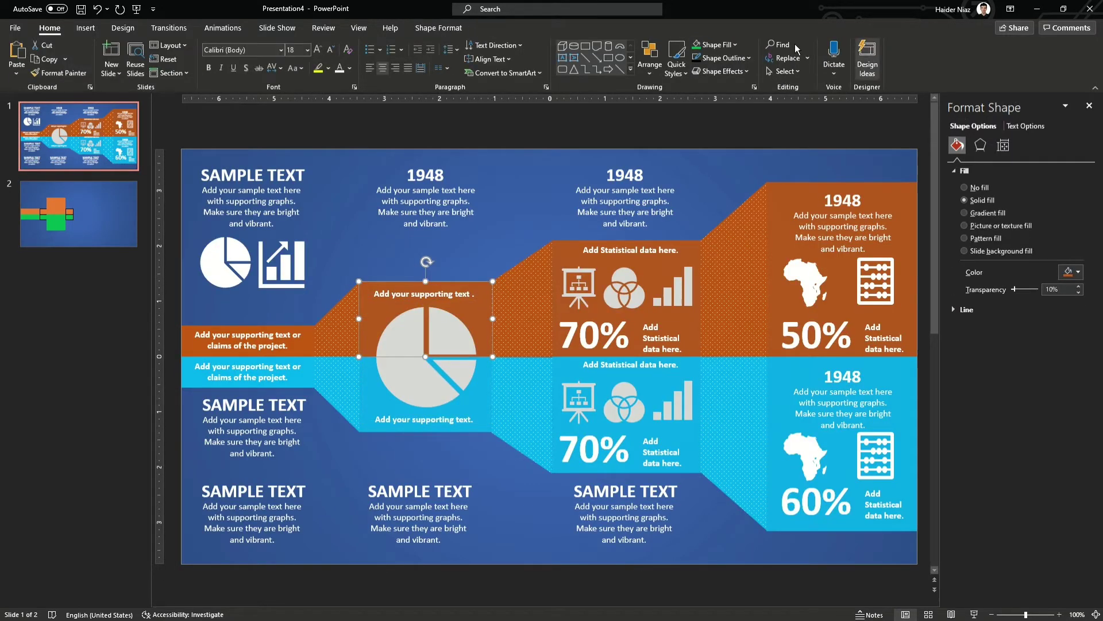
pyautogui.click(438, 28)
pyautogui.click(76, 199)
pyautogui.click(487, 338)
pyautogui.click(438, 305)
pyautogui.keyDown('shift'); pyautogui.click(429, 411); pyautogui.keyUp('shift')
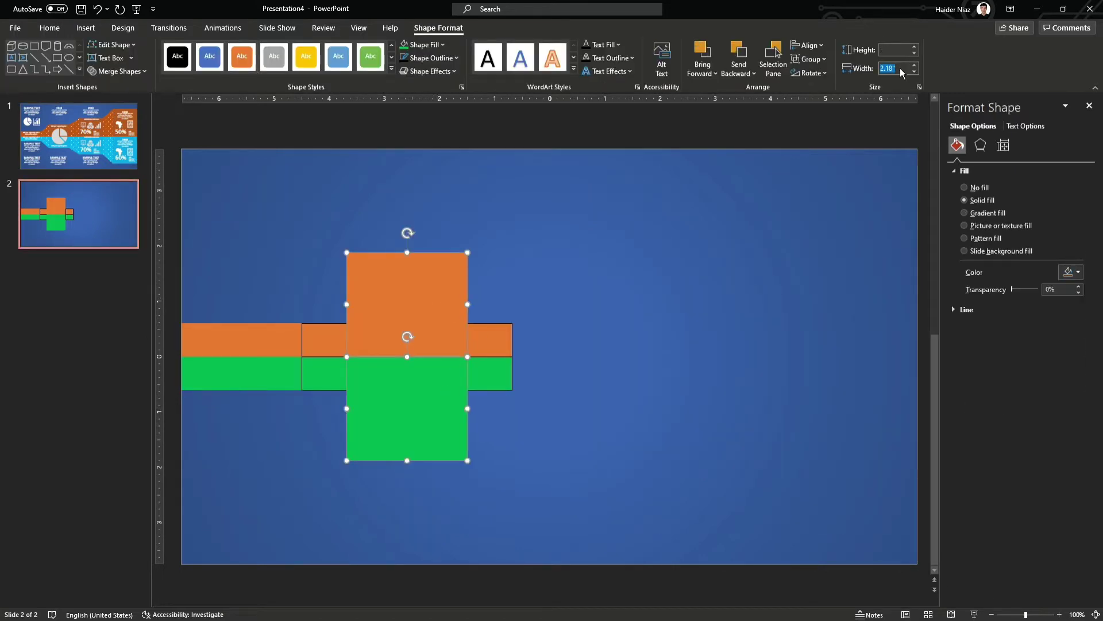
pyautogui.write('2.42')
pyautogui.press('Return')
# - Move the second outlined connector pair flush against the right edge of the widened block
pyautogui.click(626, 393)
pyautogui.moveTo(560, 410); pyautogui.dragTo(443, 309)
pyautogui.moveTo(507, 355); pyautogui.dragTo(520, 355)
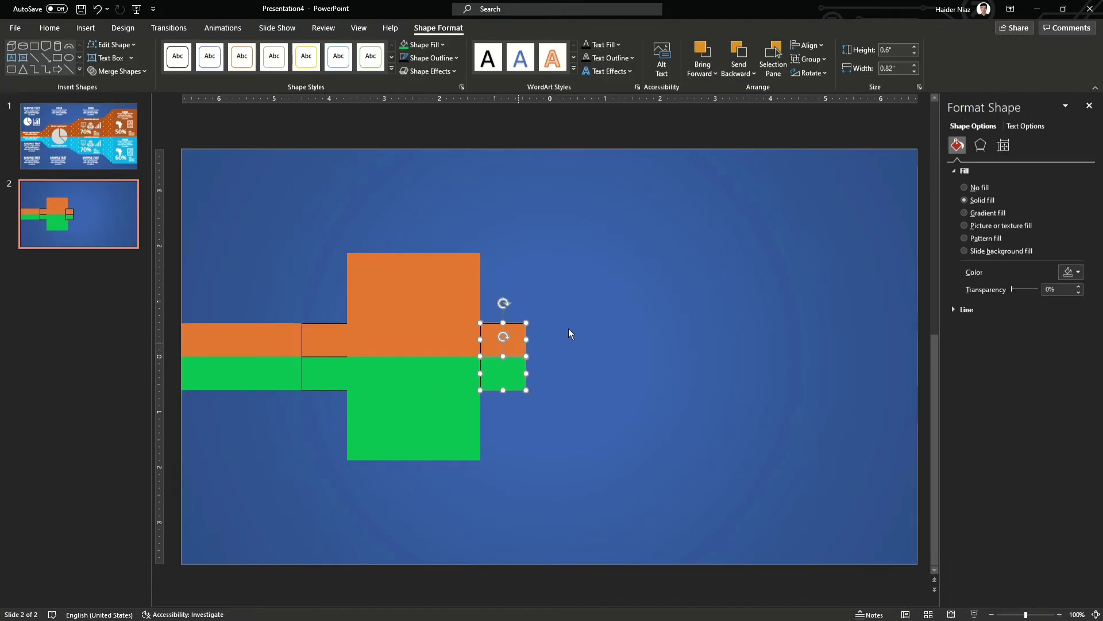
pyautogui.click(442, 334)
pyautogui.keyDown('shift'); pyautogui.click(454, 424); pyautogui.keyUp('shift')
pyautogui.press('Escape')
# - Check the second connector's size on slide 1 and set the second connector pair's width to 1.1 in on slide 2
pyautogui.click(86, 129)
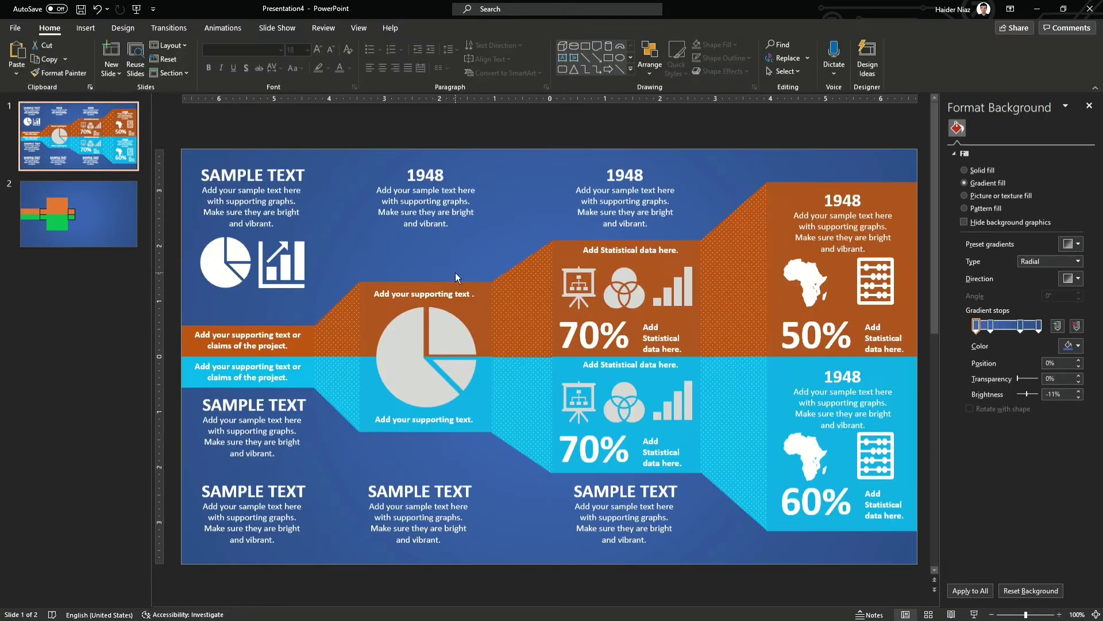
pyautogui.click(514, 285)
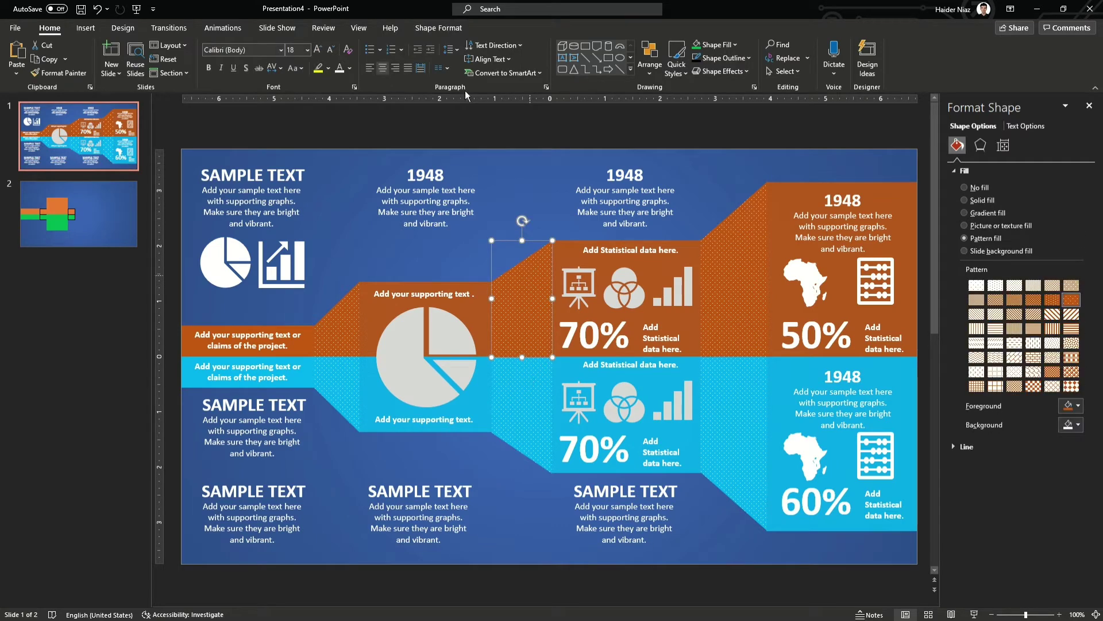
pyautogui.click(447, 29)
pyautogui.click(79, 214)
pyautogui.click(503, 345)
pyautogui.keyDown('shift'); pyautogui.click(500, 387); pyautogui.keyUp('shift')
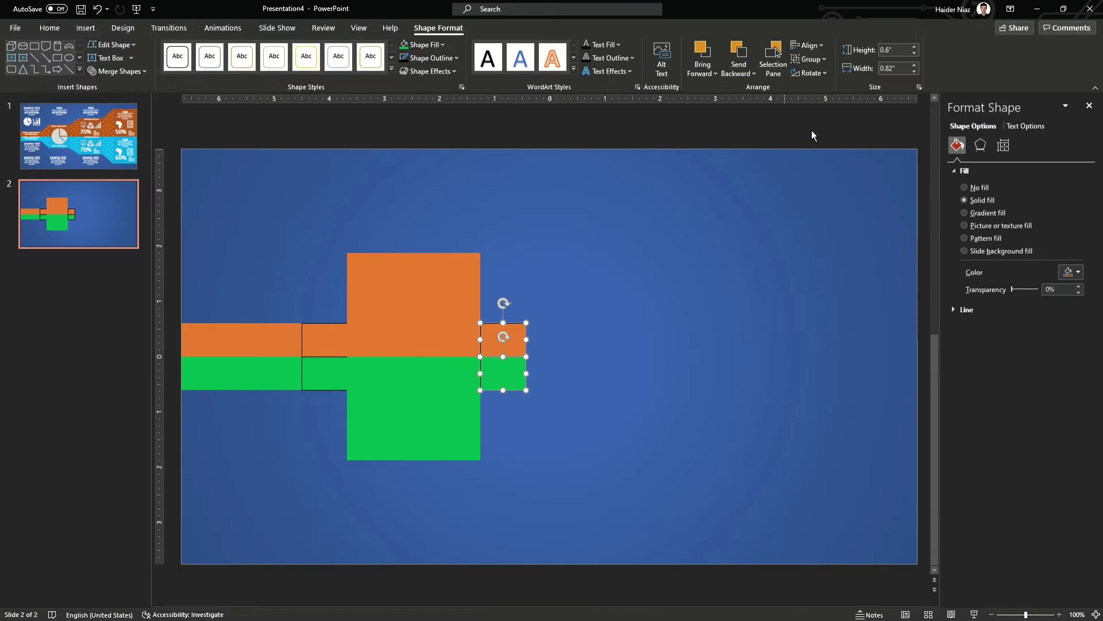
pyautogui.write('1.1')
pyautogui.press('Return')
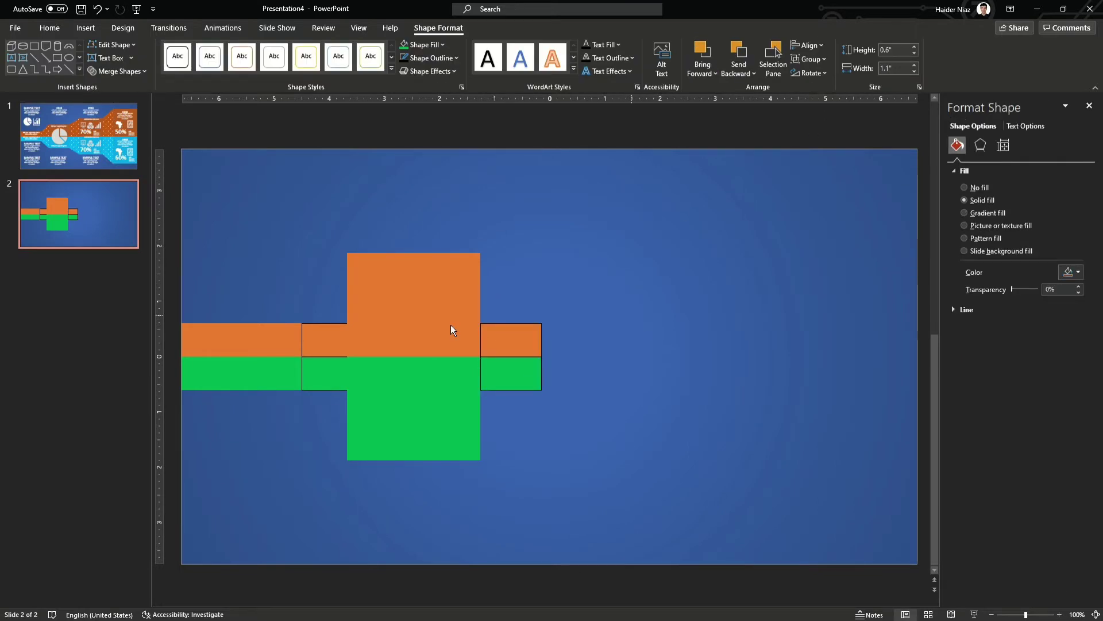
# - Duplicate the tall orange and green block pair and place the copy directly to the right of the second connector
pyautogui.click(451, 329)
pyautogui.keyDown('shift'); pyautogui.click(443, 419); pyautogui.keyUp('shift')
pyautogui.moveTo(443, 419); pyautogui.dragTo(650, 330)
pyautogui.click(734, 331)
# - Check the second large orange block's size on slide 1 and set the new block pair's width to 2.7 in on slide 2
pyautogui.scroll(1, 680, 270)
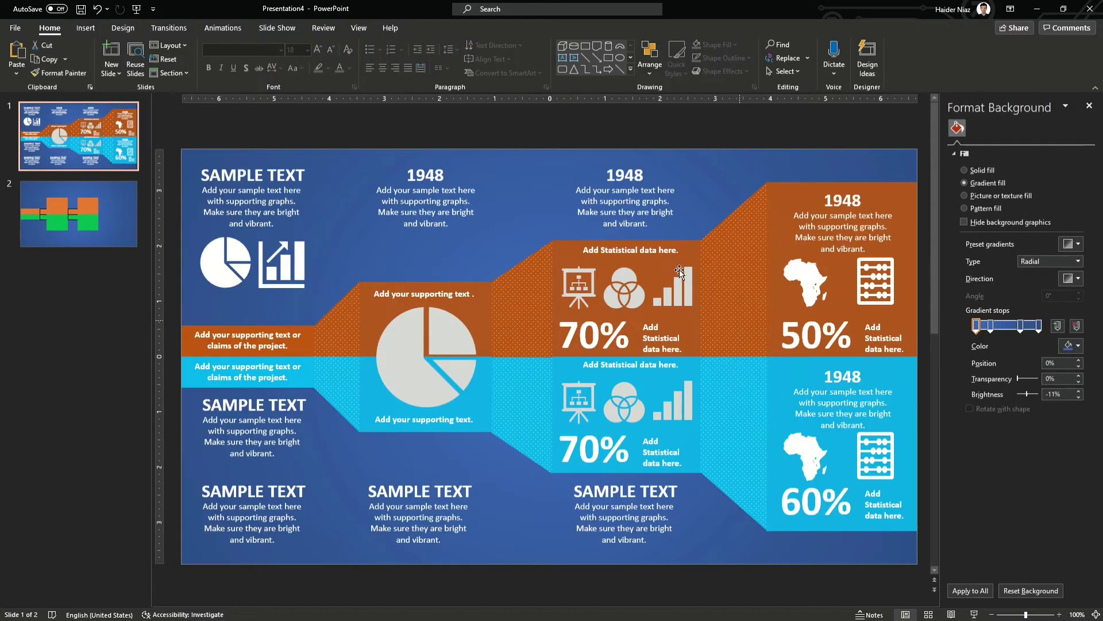
pyautogui.click(679, 270)
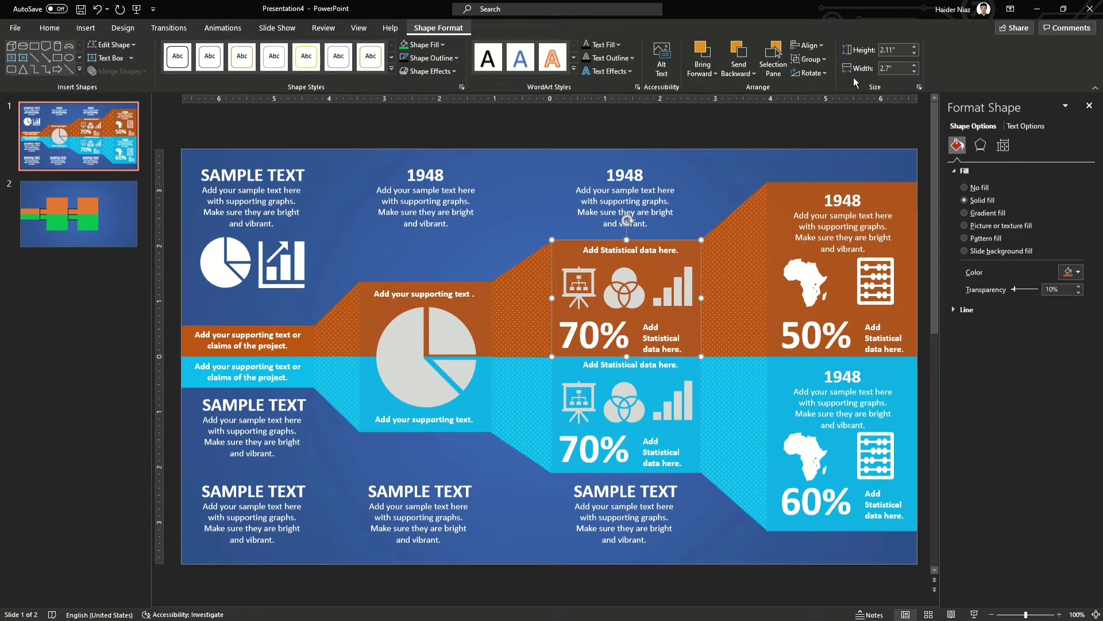
pyautogui.click(94, 226)
pyautogui.click(616, 305)
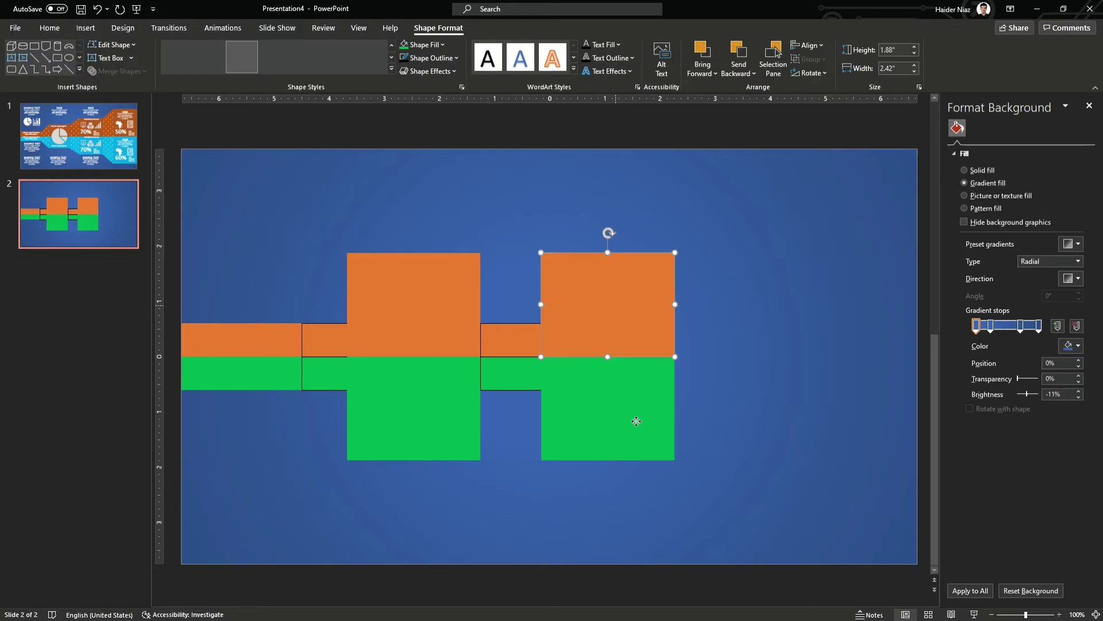
pyautogui.keyDown('shift'); pyautogui.click(636, 421); pyautogui.keyUp('shift')
pyautogui.write('2.')
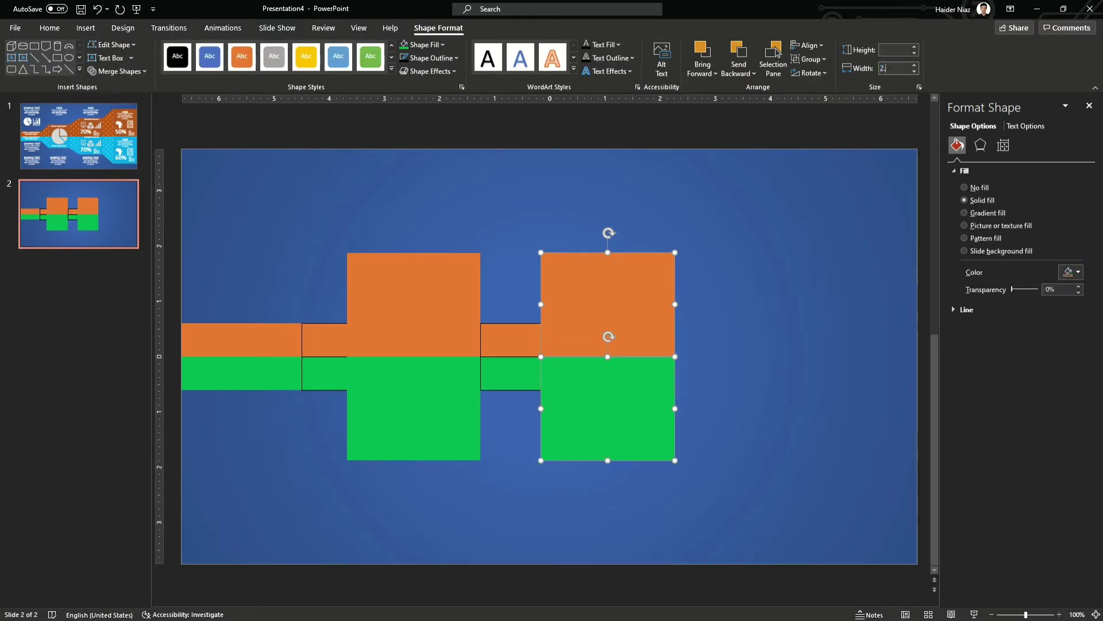
pyautogui.write('7')
pyautogui.press('Return')
pyautogui.click(723, 255)
# - Set the height of both rectangles in the second tall block to 2.11 in
pyautogui.click(643, 291)
pyautogui.keyDown('shift'); pyautogui.click(612, 398); pyautogui.keyUp('shift')
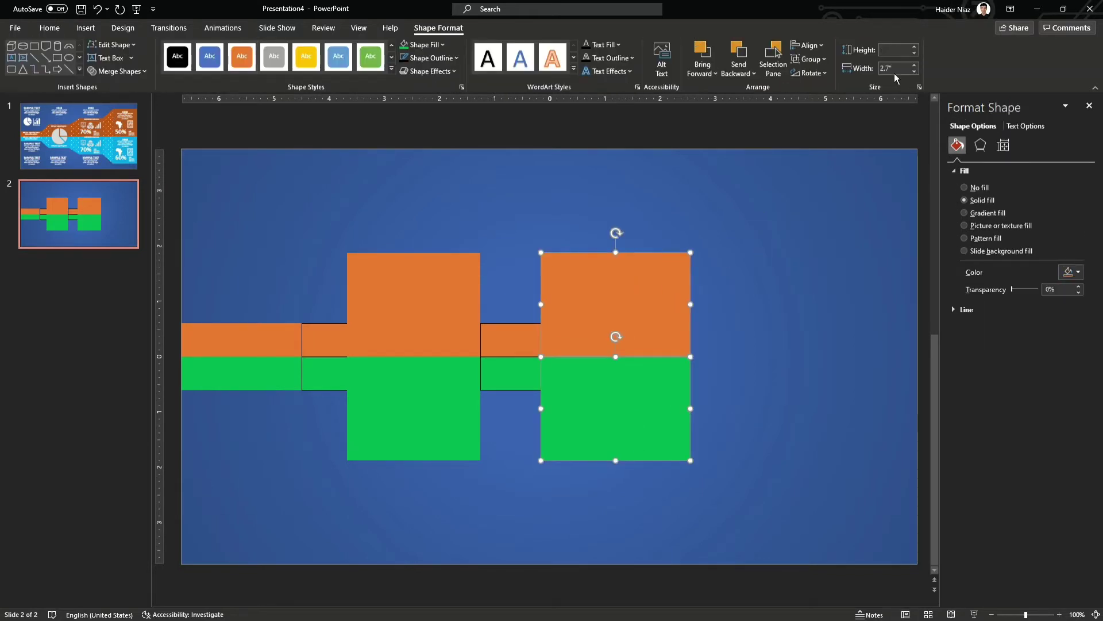
pyautogui.write('2.11')
pyautogui.press('Return')
# - Move the second block's orange rectangle up so its lower edge meets the green rectangle's upper edge
pyautogui.click(726, 402)
pyautogui.click(682, 401)
pyautogui.moveTo(636, 306); pyautogui.dragTo(626, 283)
pyautogui.hotkey('ctrl', 'z')
pyautogui.click(750, 325)
pyautogui.click(640, 301)
pyautogui.click(722, 316)
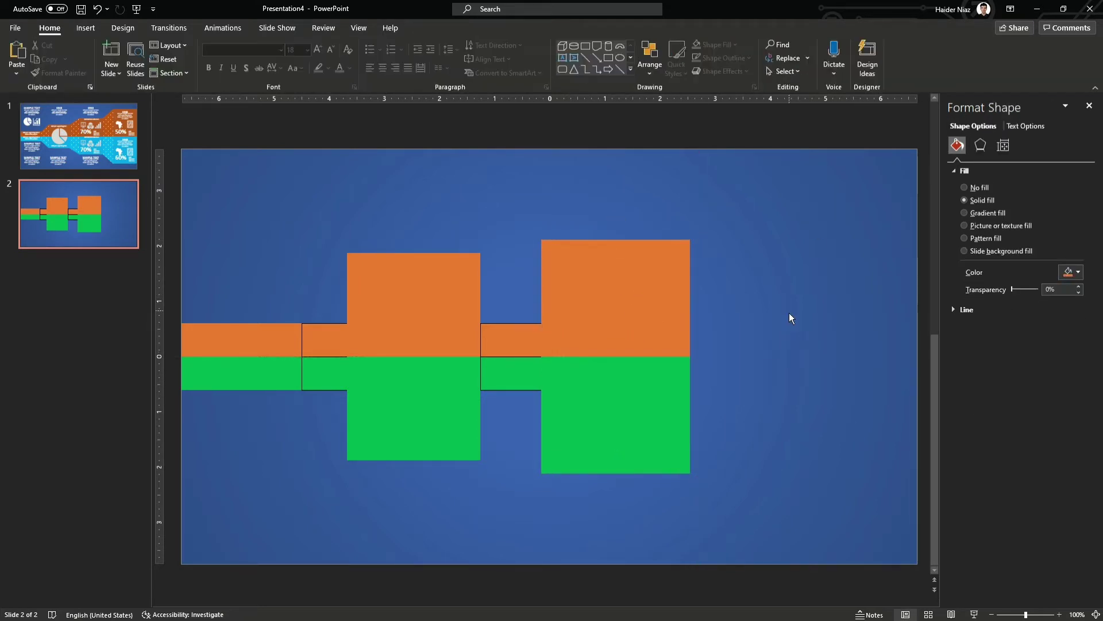
# - Duplicate the second outlined connector pair and place the copy directly to the right of the second tall block
pyautogui.click(523, 353)
pyautogui.moveTo(526, 353); pyautogui.dragTo(732, 363)
pyautogui.click(783, 356)
# - Check the third sloped connector's width on slide 1 and set the third outlined connector pair's width to 1.22 in on slide 2
pyautogui.click(118, 143)
pyautogui.click(735, 306)
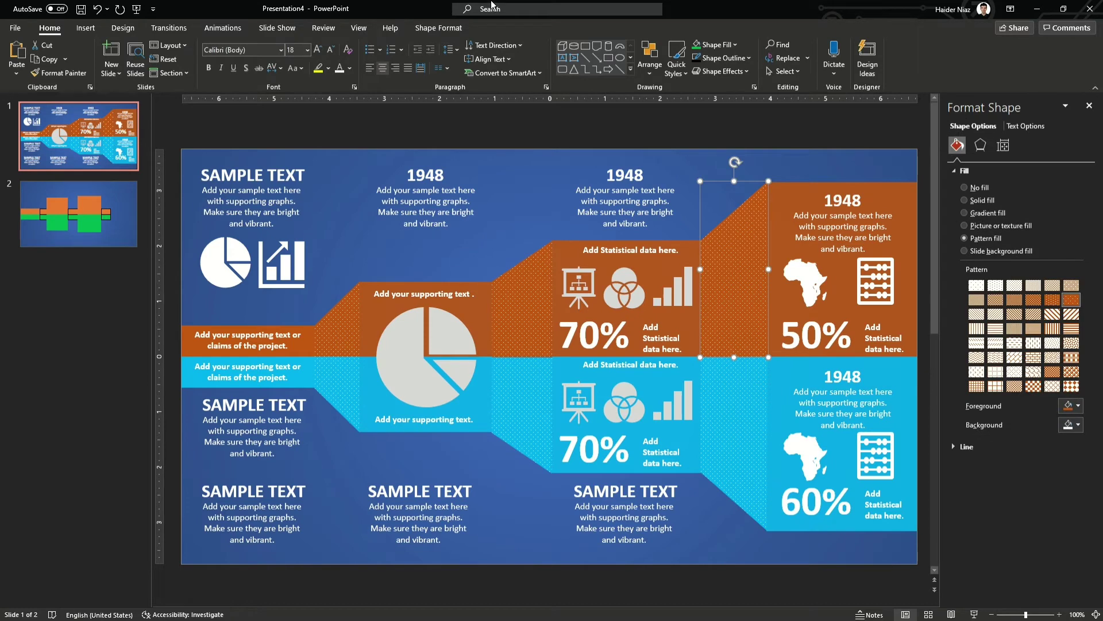
pyautogui.click(79, 218)
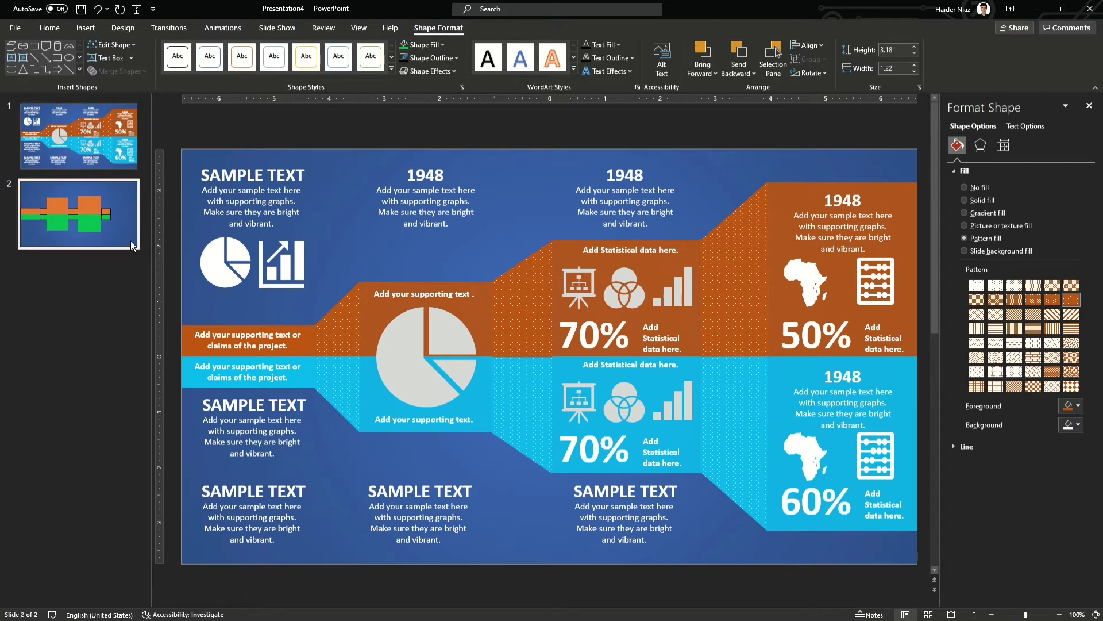
pyautogui.click(730, 376)
pyautogui.click(900, 49)
pyautogui.click(914, 66)
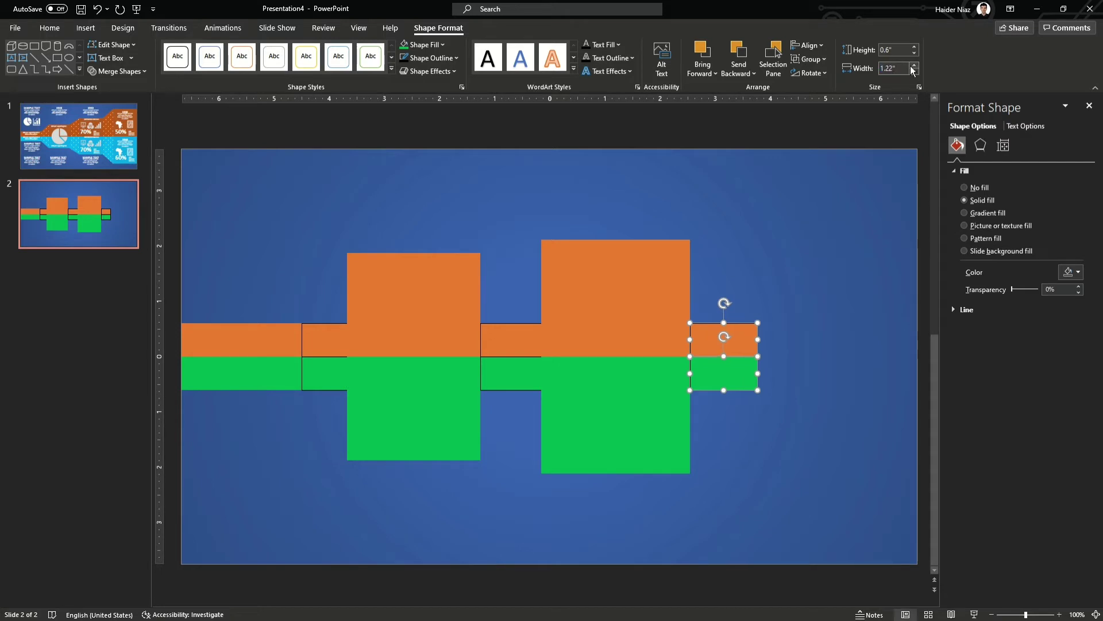
pyautogui.click(777, 297)
# - Duplicate the second tall block's rectangles and fit the copy, about 2.9 in wide, between the third connector pair and the slide's right edge
pyautogui.click(632, 333)
pyautogui.keyDown('shift'); pyautogui.click(616, 415); pyautogui.keyUp('shift')
pyautogui.moveTo(661, 306); pyautogui.dragTo(911, 298)
pyautogui.click(894, 207)
# - Check the last orange block's size on slide 1 and set the height of both rectangles in the third tall block to 3.16 in
pyautogui.press('pageup')
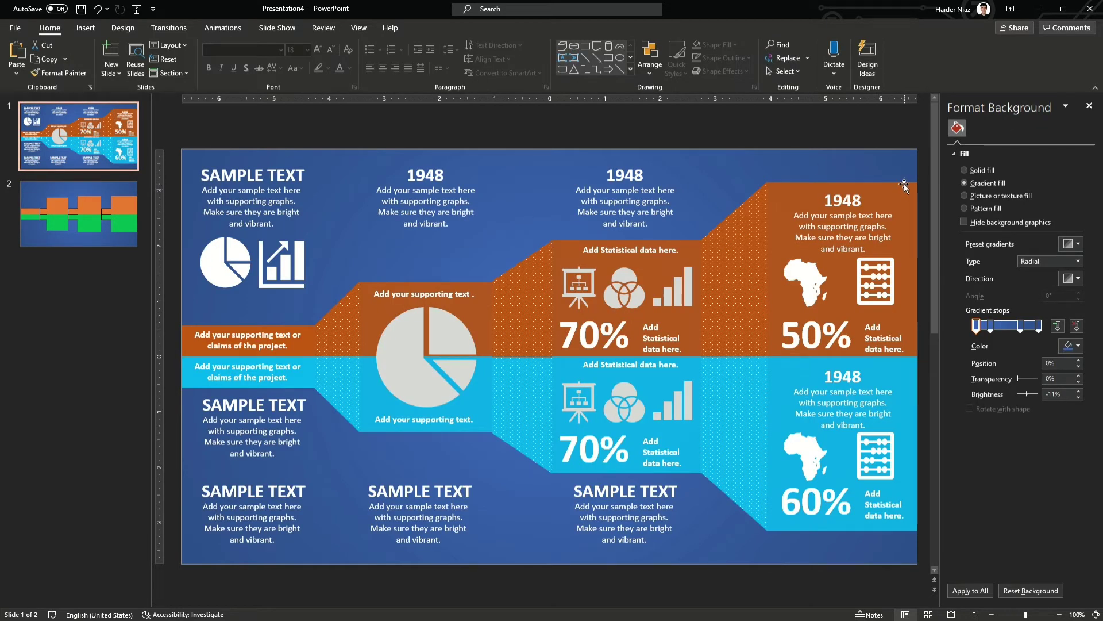
pyautogui.click(908, 185)
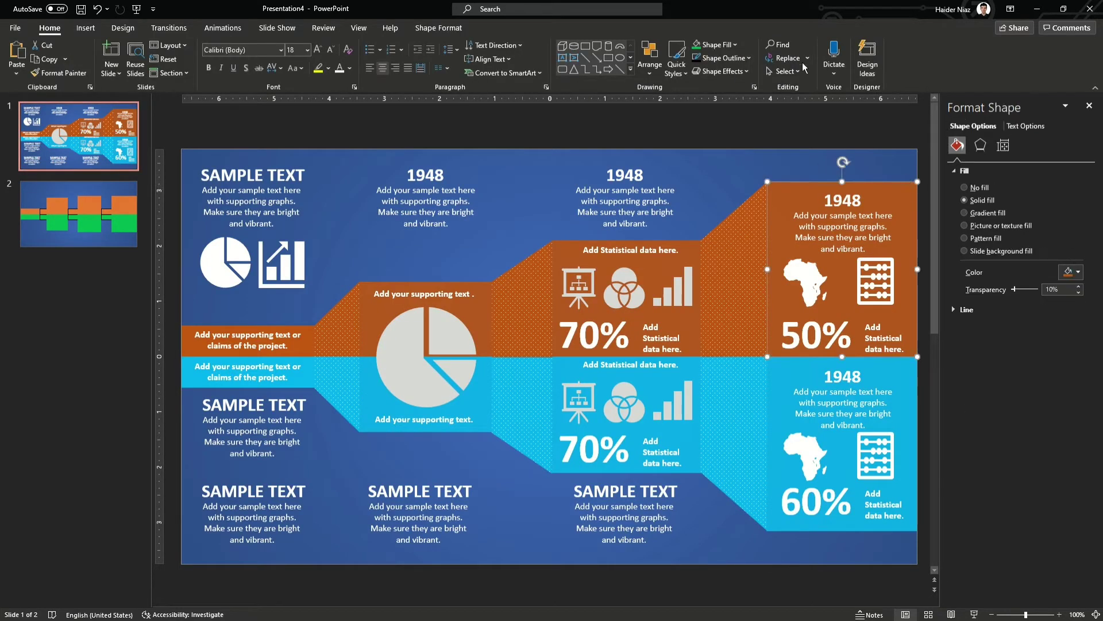
pyautogui.click(80, 190)
pyautogui.click(850, 322)
pyautogui.keyDown('shift'); pyautogui.click(874, 379); pyautogui.keyUp('shift')
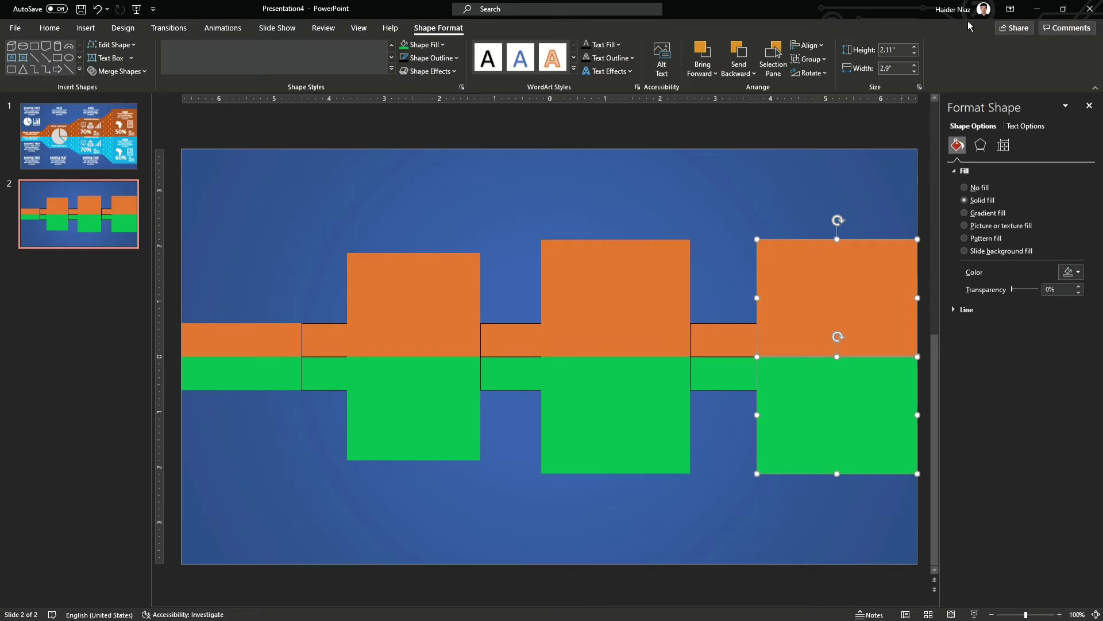
pyautogui.click(906, 50)
pyautogui.press('Return')
# - Move the third block's orange rectangle up so its lower edge meets the green rectangle's upper edge
pyautogui.click(807, 196)
pyautogui.click(819, 292)
pyautogui.moveTo(815, 280); pyautogui.dragTo(818, 237)
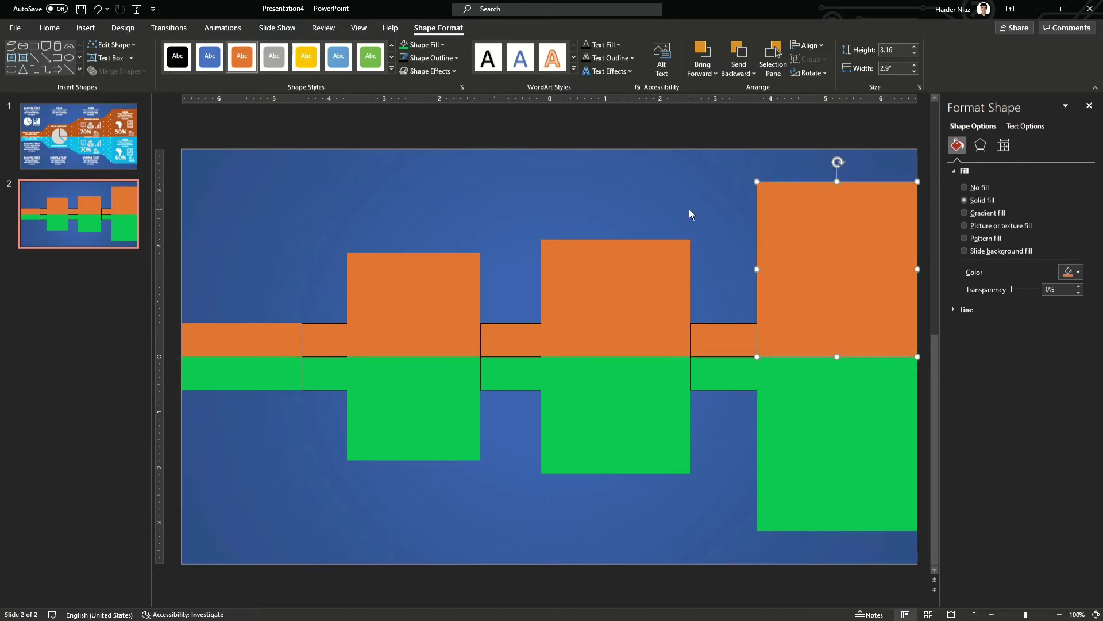
pyautogui.click(690, 212)
# - Compare the size of the second tall orange block on slide 1 with its counterpart on slide 2
pyautogui.scroll(1, 684, 257)
pyautogui.click(693, 246)
pyautogui.click(558, 256)
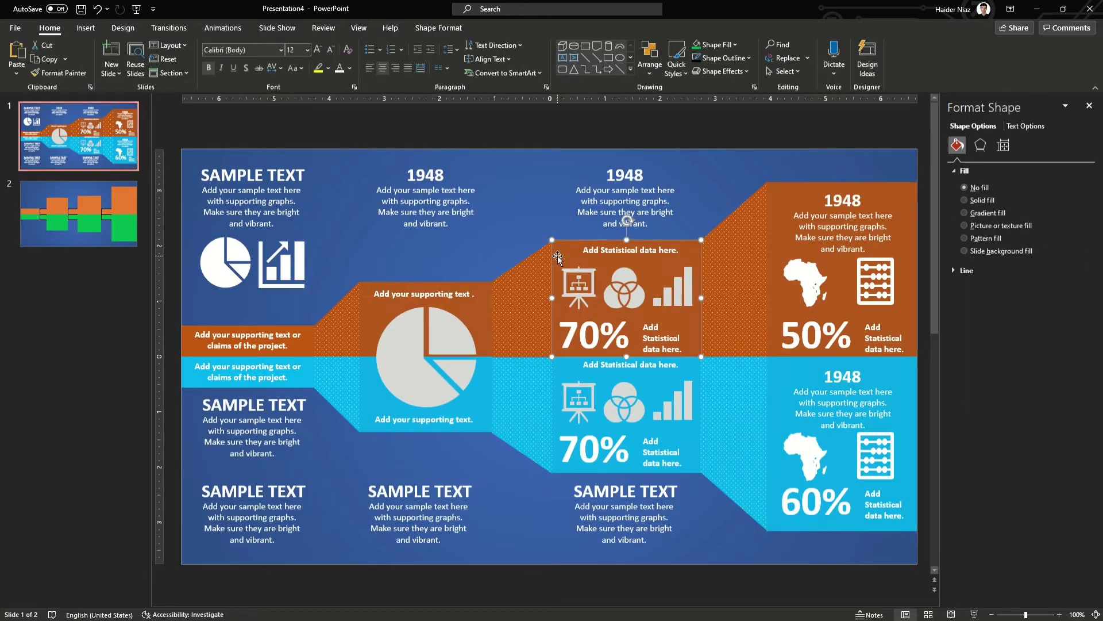
pyautogui.click(432, 29)
pyautogui.click(98, 211)
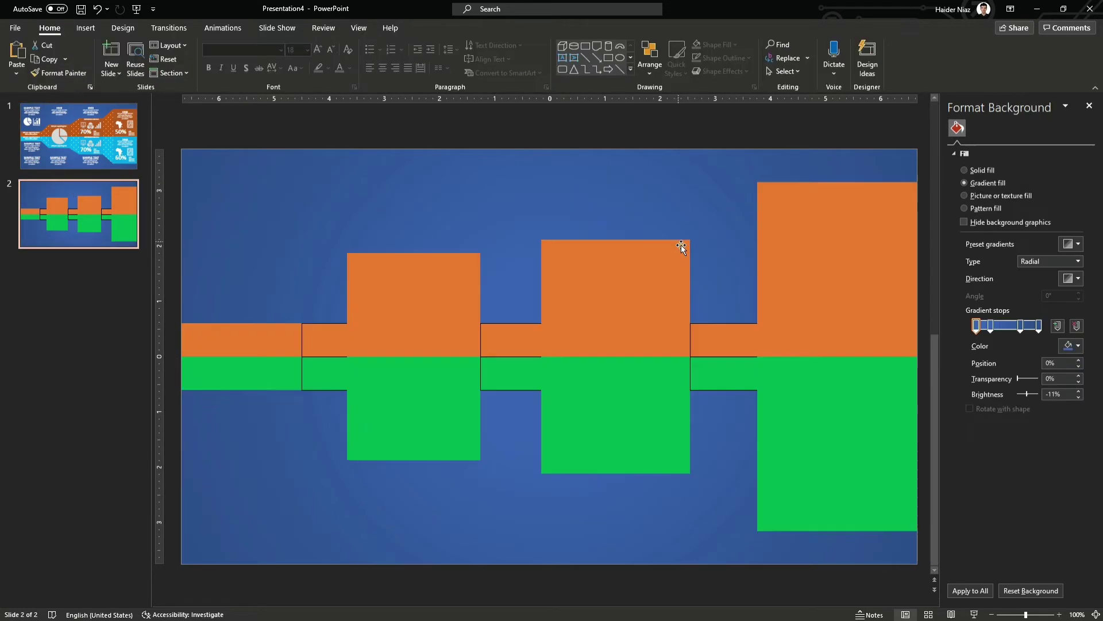
pyautogui.click(681, 245)
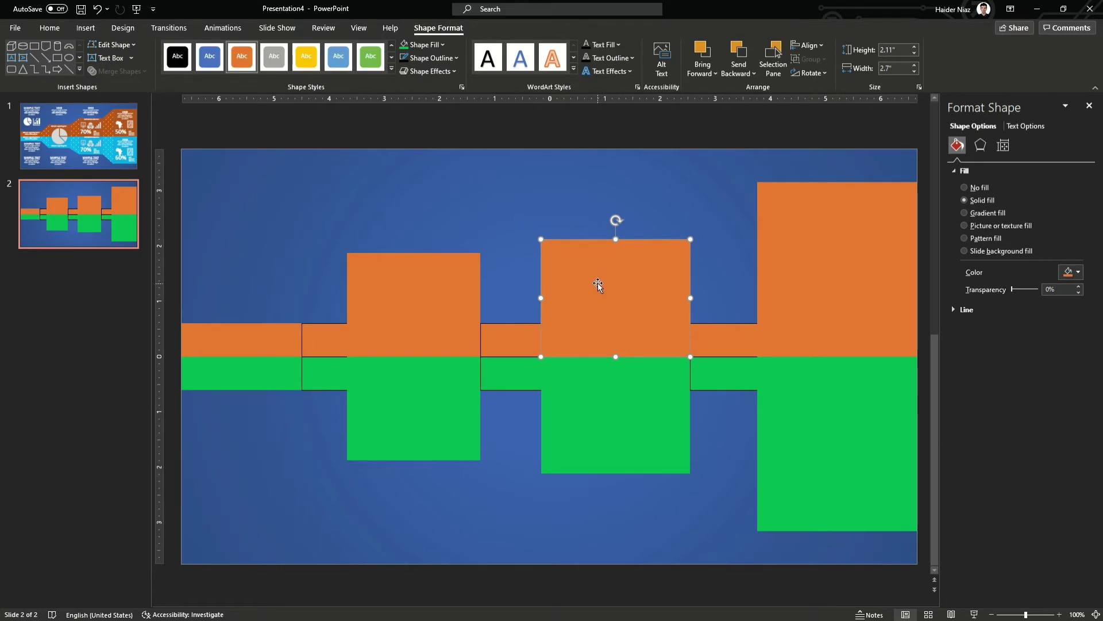
pyautogui.click(742, 271)
# - Set both rectangles of the first tall block to slide 1's height of 1.36 in and move the orange one down to meet the green one
pyautogui.scroll(1, 743, 271)
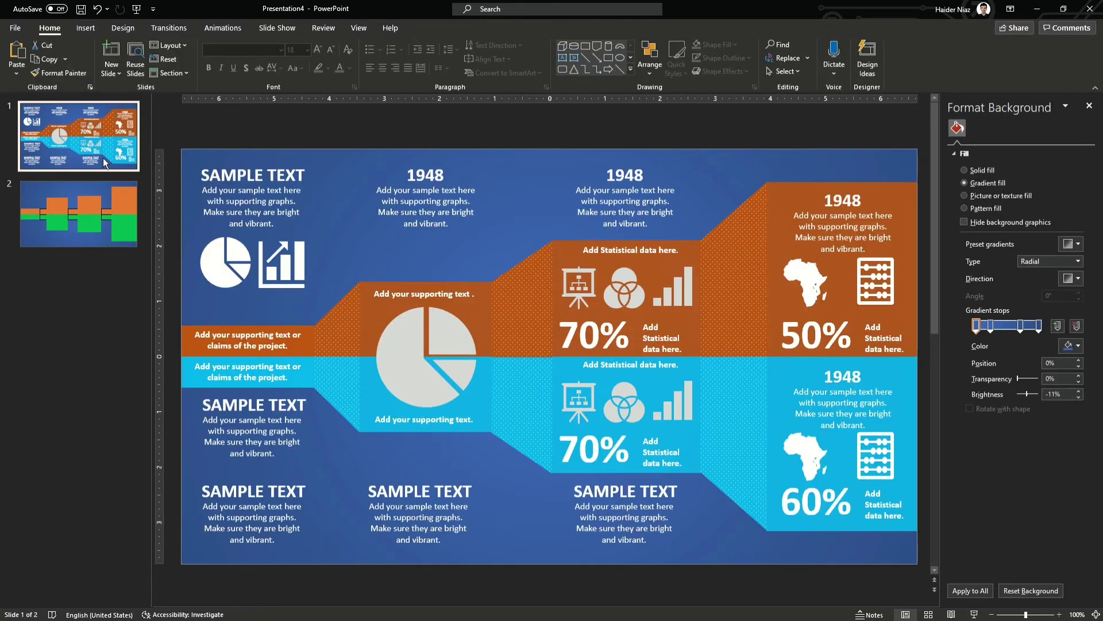
pyautogui.click(481, 308)
pyautogui.click(441, 292)
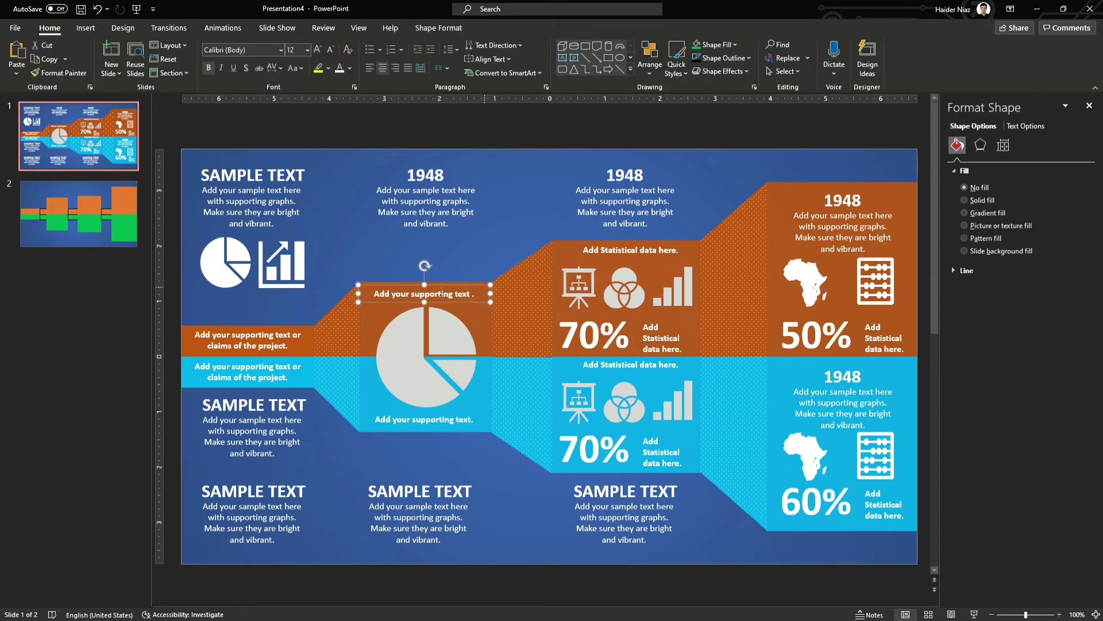
pyautogui.click(361, 311)
pyautogui.click(451, 29)
pyautogui.scroll(-1, 466, 298)
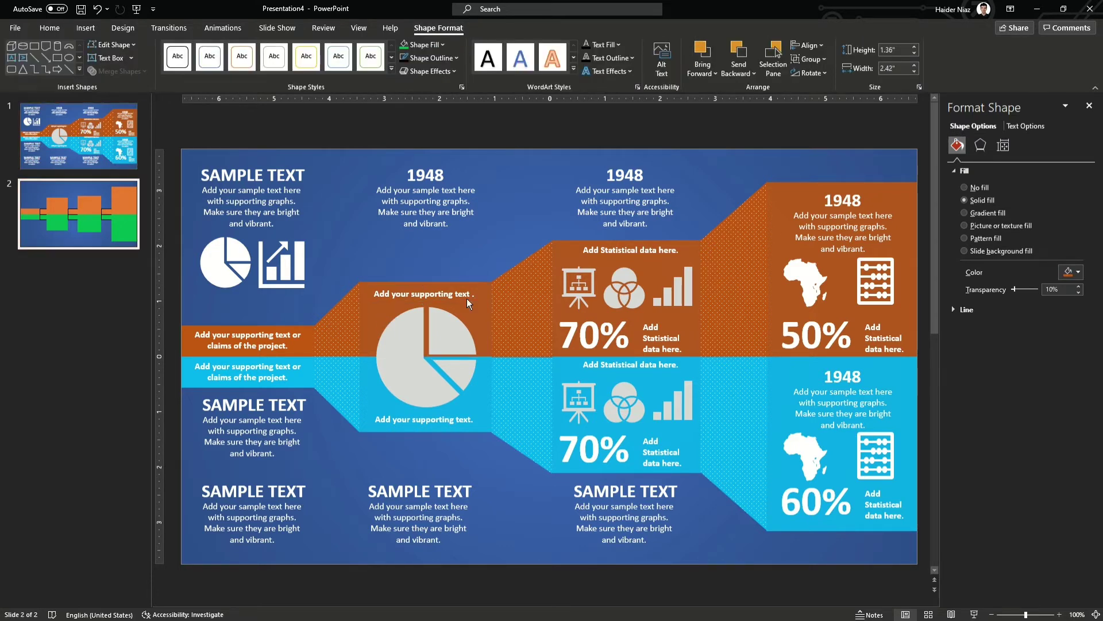
pyautogui.click(377, 300)
pyautogui.keyDown('shift'); pyautogui.click(381, 392); pyautogui.keyUp('shift')
pyautogui.click(899, 51)
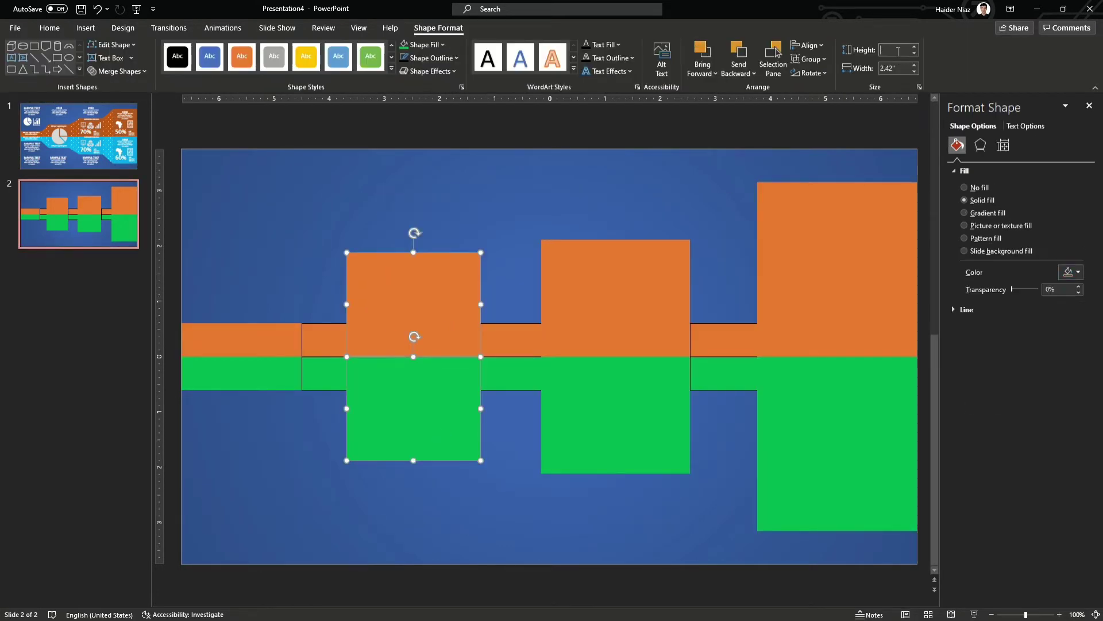
pyautogui.press('Return')
pyautogui.click(449, 258)
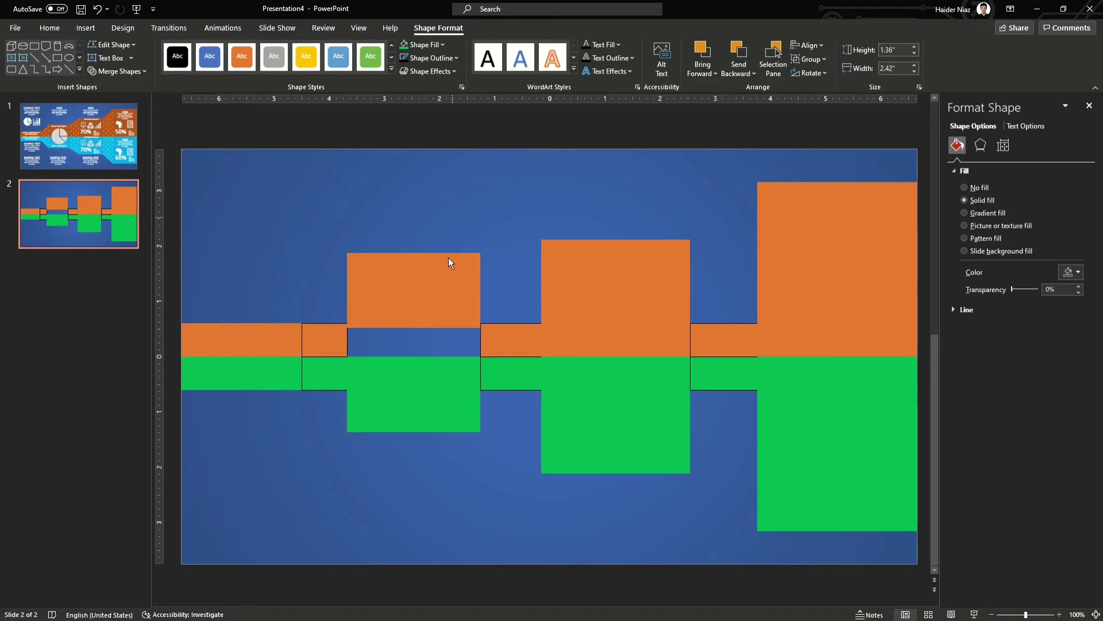
pyautogui.moveTo(449, 279); pyautogui.dragTo(450, 309)
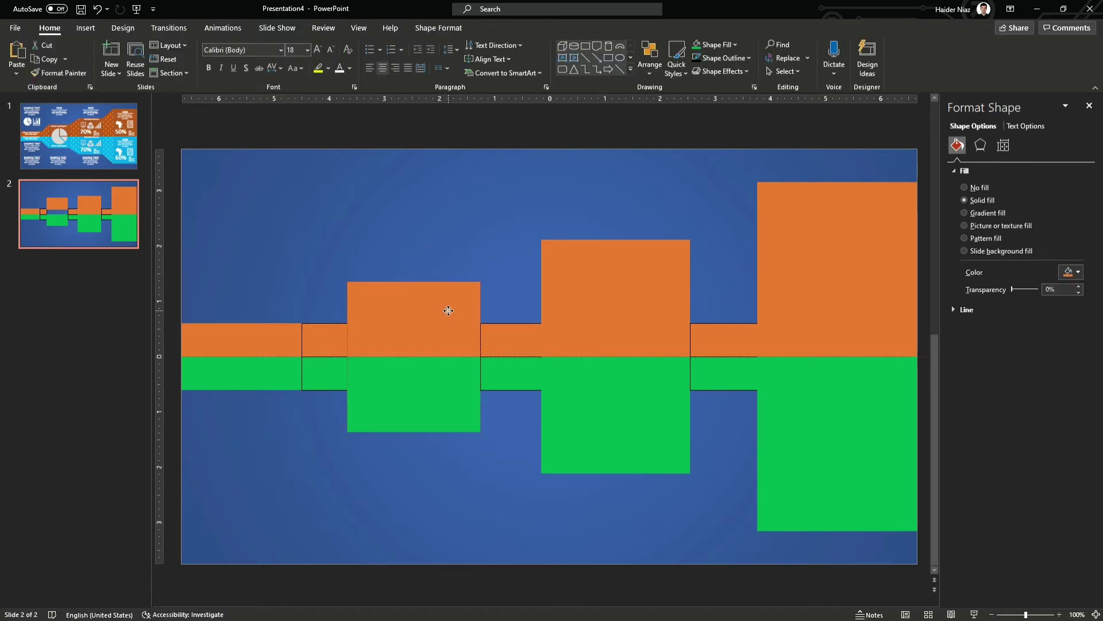
# - Edit the points of the first orange connector so its upper right corner meets the upper left corner of the first tall block
pyautogui.scroll(5, 326, 343)
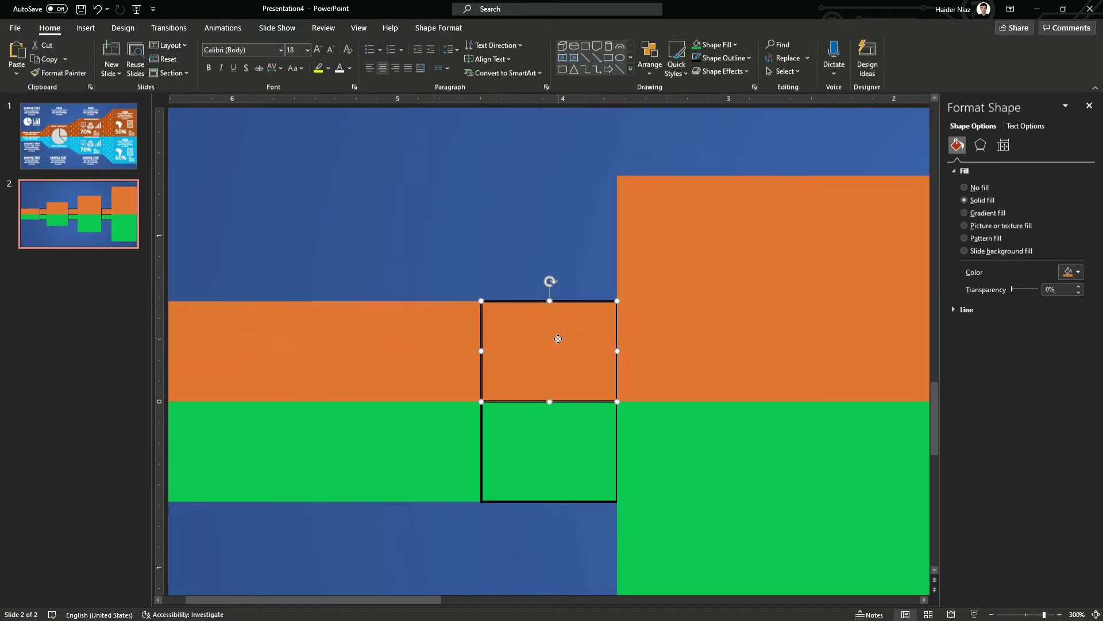
pyautogui.rightClick(552, 336)
pyautogui.scroll(-1, 644, 233)
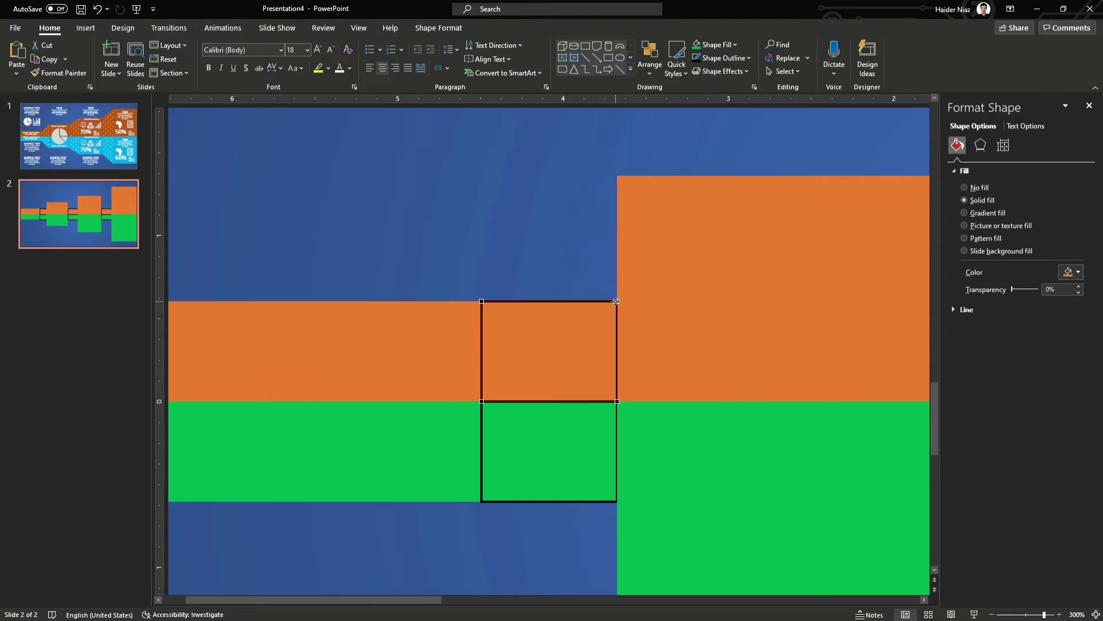
pyautogui.moveTo(608, 242); pyautogui.dragTo(617, 175)
pyautogui.click(687, 161)
pyautogui.click(600, 199)
pyautogui.rightClick(600, 199)
pyautogui.click(630, 297)
pyautogui.moveTo(617, 174); pyautogui.dragTo(617, 175)
pyautogui.click(648, 150)
pyautogui.click(599, 195)
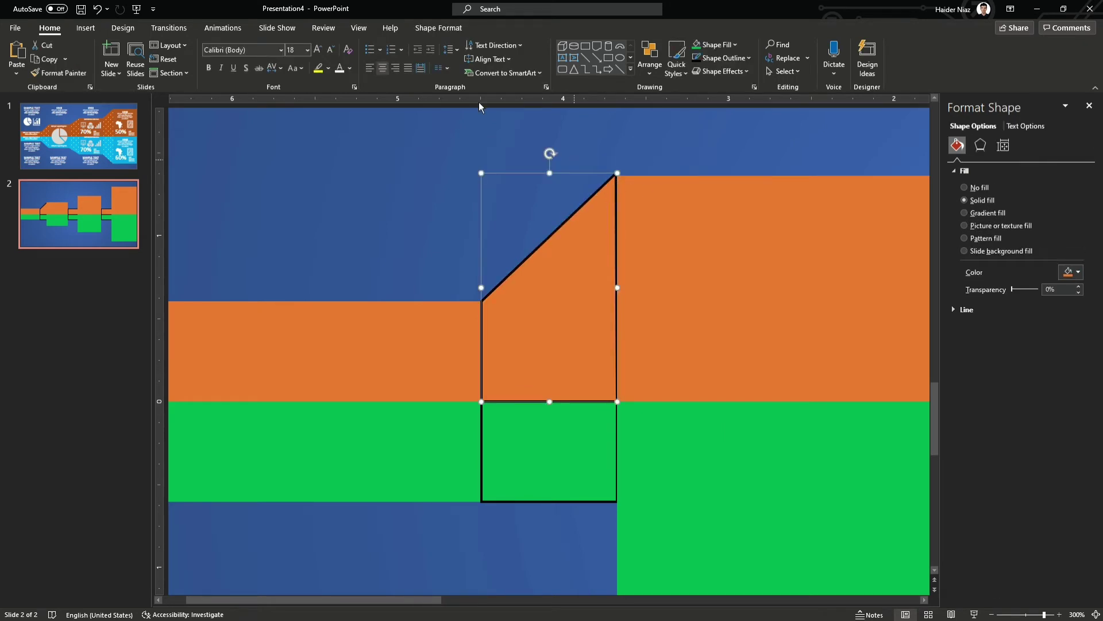
# - Remove the outline from the first sloped orange connector
pyautogui.click(438, 28)
pyautogui.click(430, 58)
pyautogui.click(410, 216)
pyautogui.press('Escape')
# - Widen the first sloped connector to about 0.85 in and adjust its upper corner so the slope runs flush into the first tall block
pyautogui.click(617, 301)
pyautogui.moveTo(617, 288); pyautogui.dragTo(623, 287)
pyautogui.moveTo(552, 174); pyautogui.dragTo(552, 171)
pyautogui.rightClick(613, 209)
pyautogui.click(655, 281)
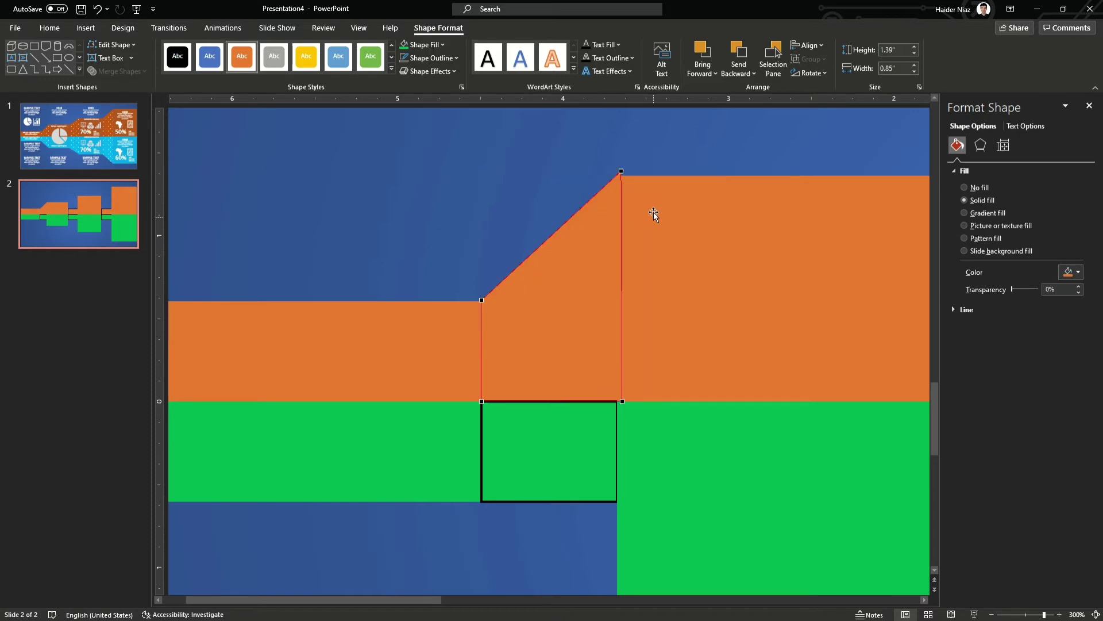
pyautogui.click(687, 165)
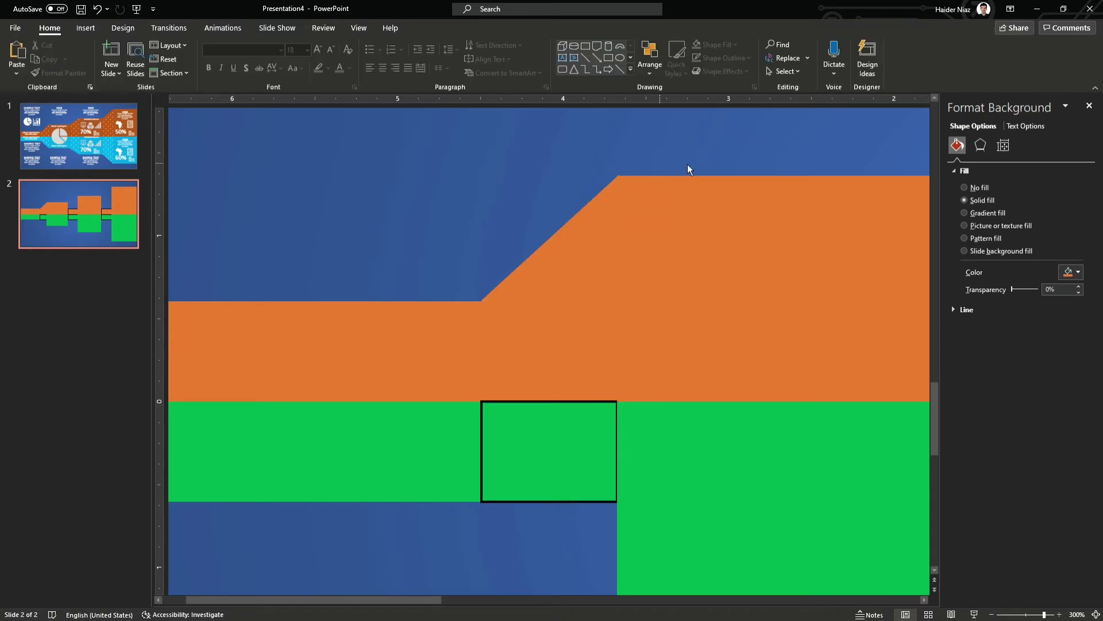
pyautogui.click(685, 203)
pyautogui.click(695, 143)
pyautogui.click(580, 265)
pyautogui.click(670, 154)
# - Delete the outlined first green connector and duplicate the sloped orange connector slightly below the original
pyautogui.click(553, 447)
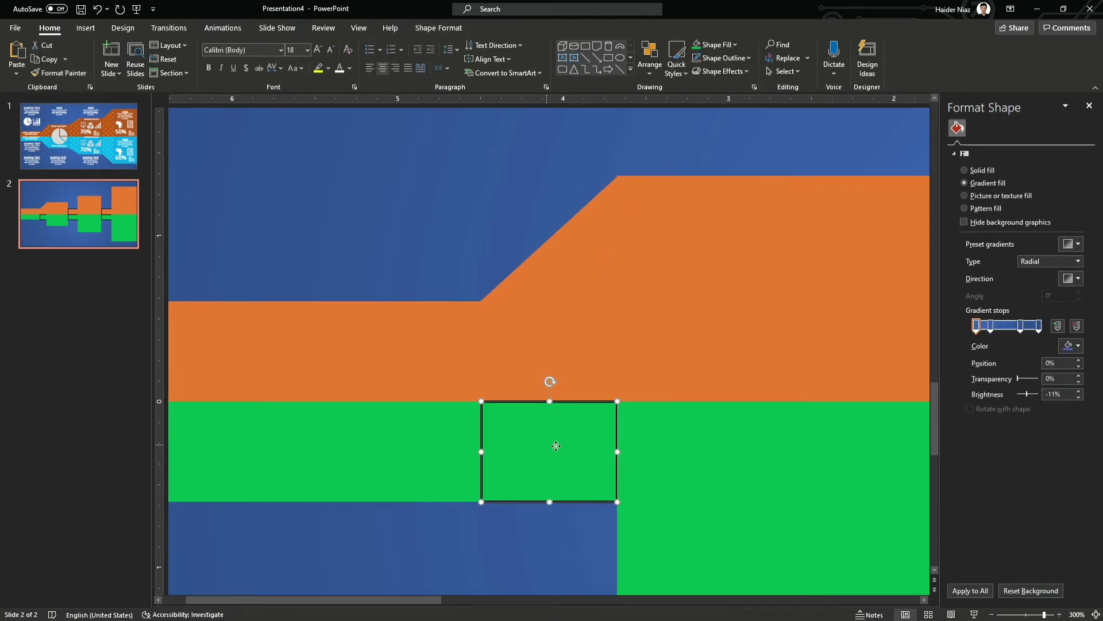
pyautogui.press('Delete')
pyautogui.click(570, 338)
pyautogui.moveTo(570, 338); pyautogui.dragTo(565, 402)
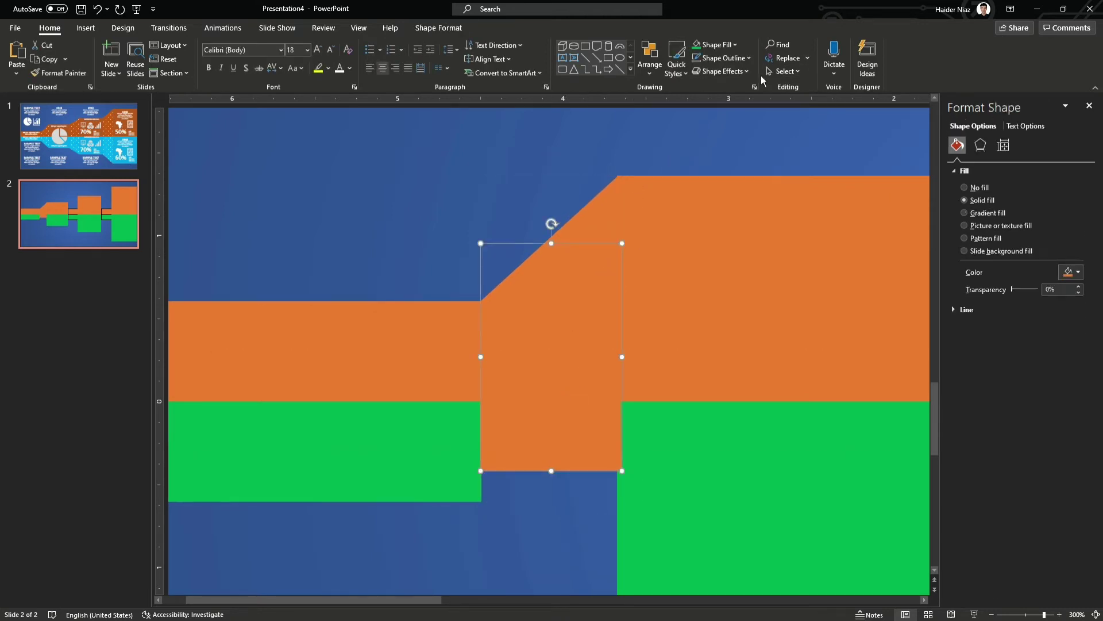
# - Flip the copy of the first sloped connector vertically
pyautogui.click(438, 28)
pyautogui.click(811, 73)
pyautogui.click(818, 122)
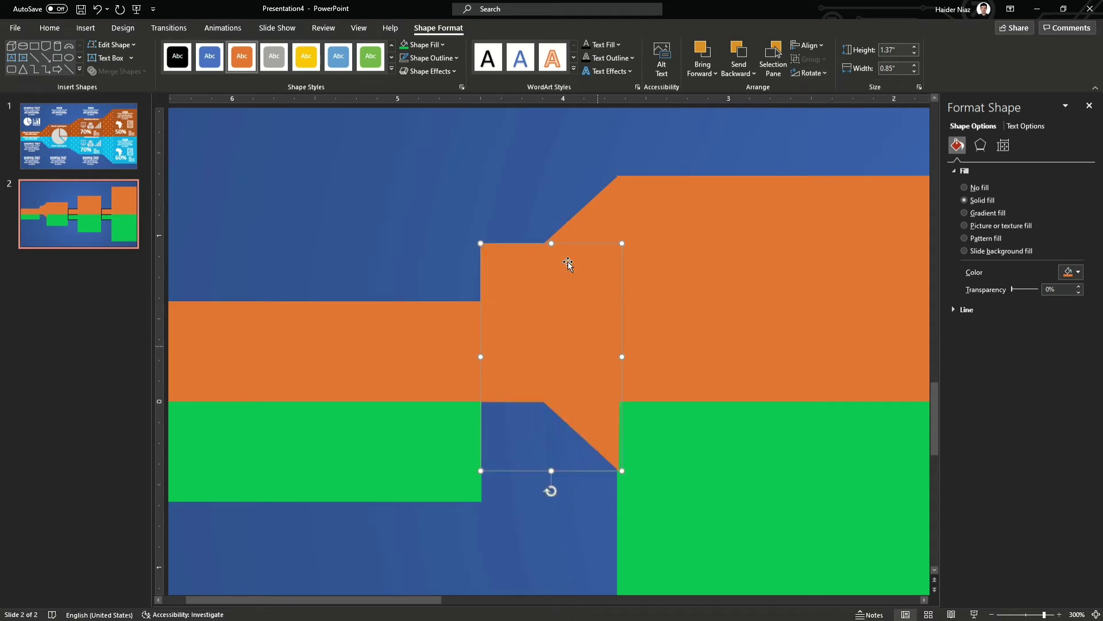
# - Fill the flipped connector with green and place it directly below the first orange connector, closing the gap in the green band
pyautogui.click(404, 49)
pyautogui.moveTo(574, 322); pyautogui.dragTo(590, 464)
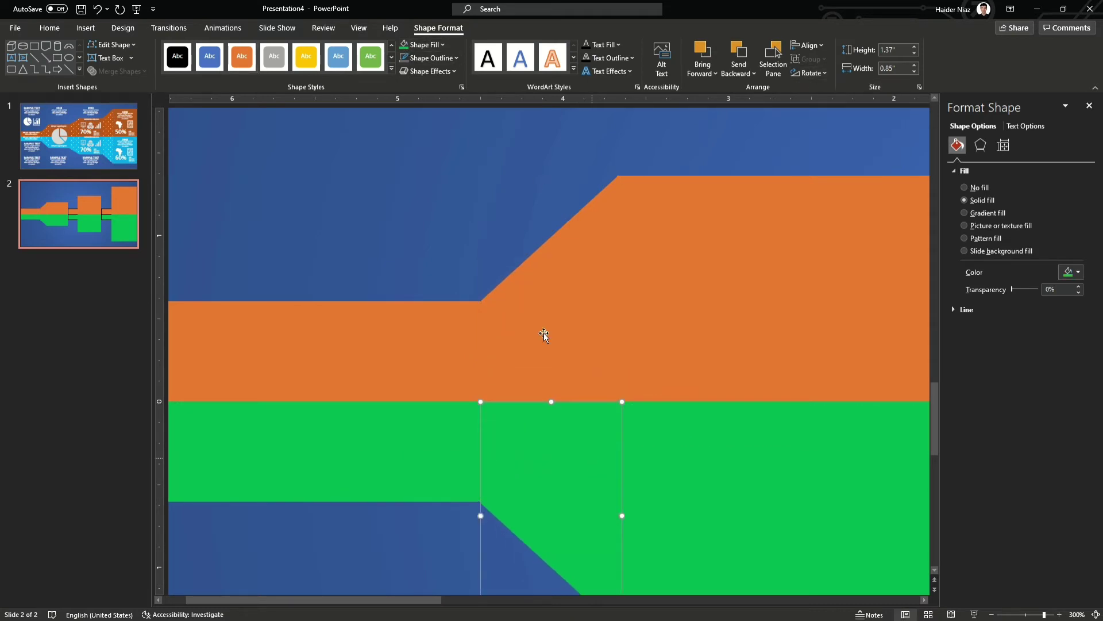
pyautogui.press('Escape')
# - Apply a pattern fill with the dense dotted pattern to both the orange and green sloped connectors beside the first tall block
pyautogui.scroll(-5, 674, 293)
pyautogui.click(350, 438)
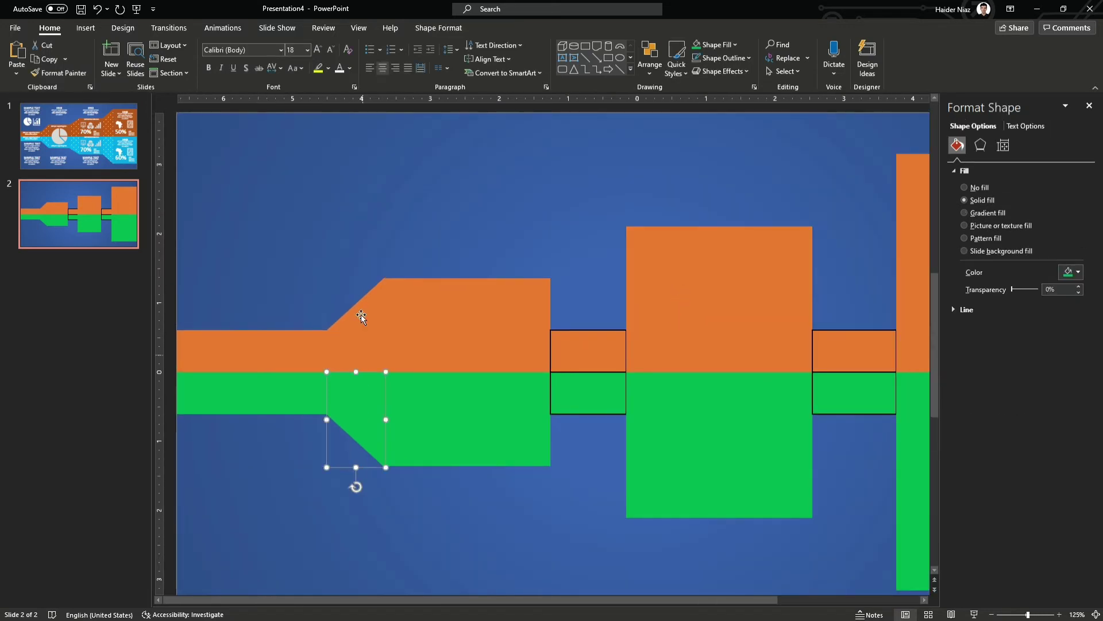
pyautogui.keyDown('shift'); pyautogui.click(361, 315); pyautogui.keyUp('shift')
pyautogui.click(965, 238)
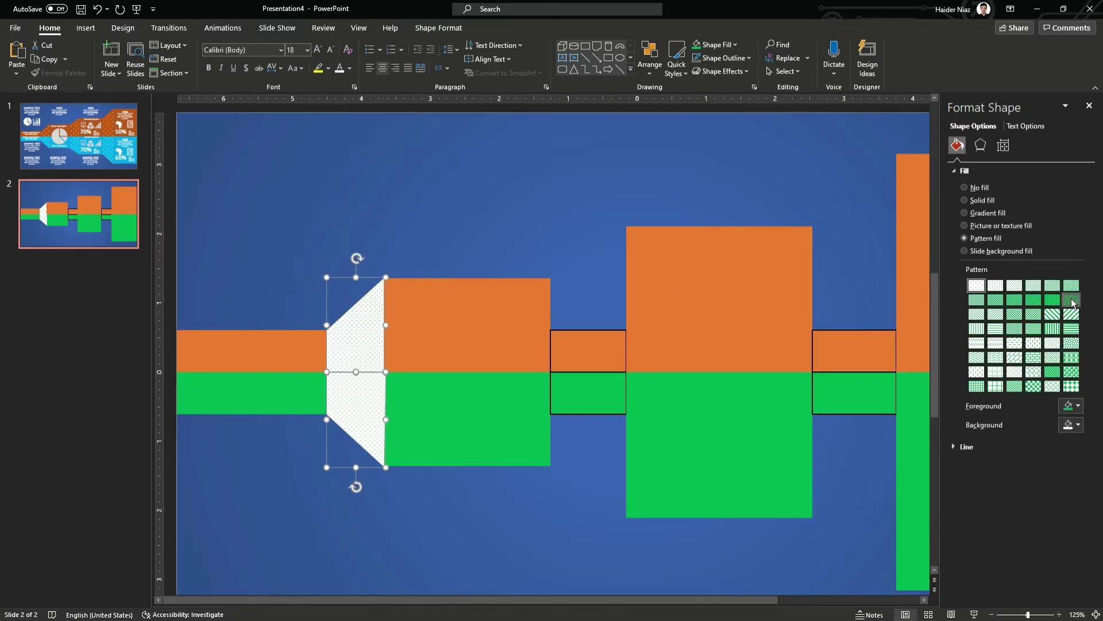
pyautogui.click(1073, 302)
# - Set the upper sloped connector's pattern foreground to the recently used dark orange
pyautogui.click(1078, 406)
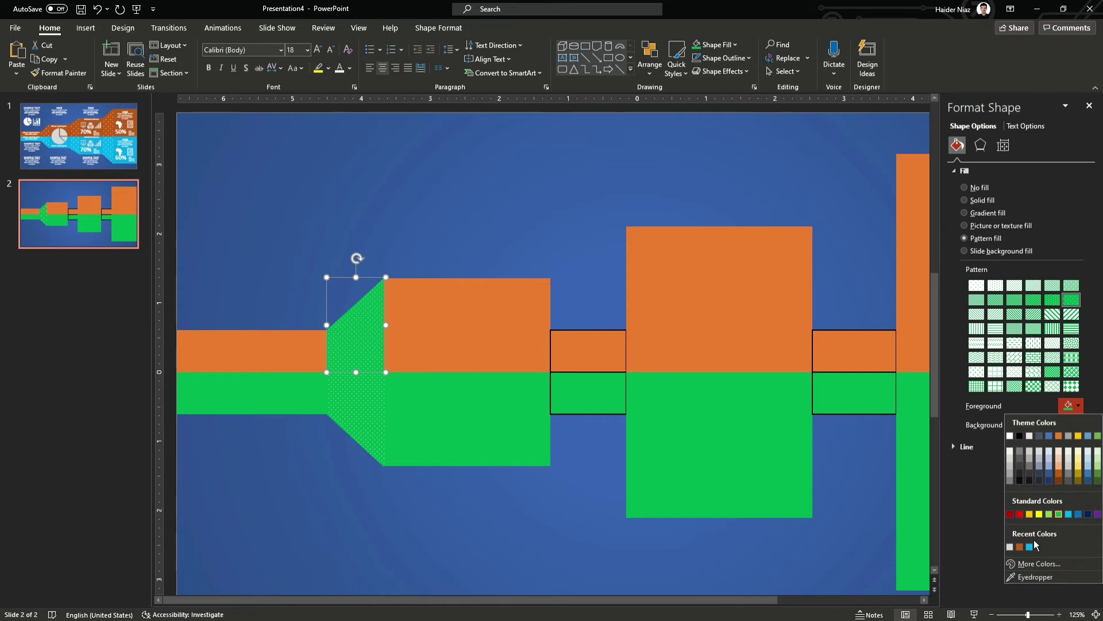
pyautogui.click(1021, 549)
pyautogui.click(487, 207)
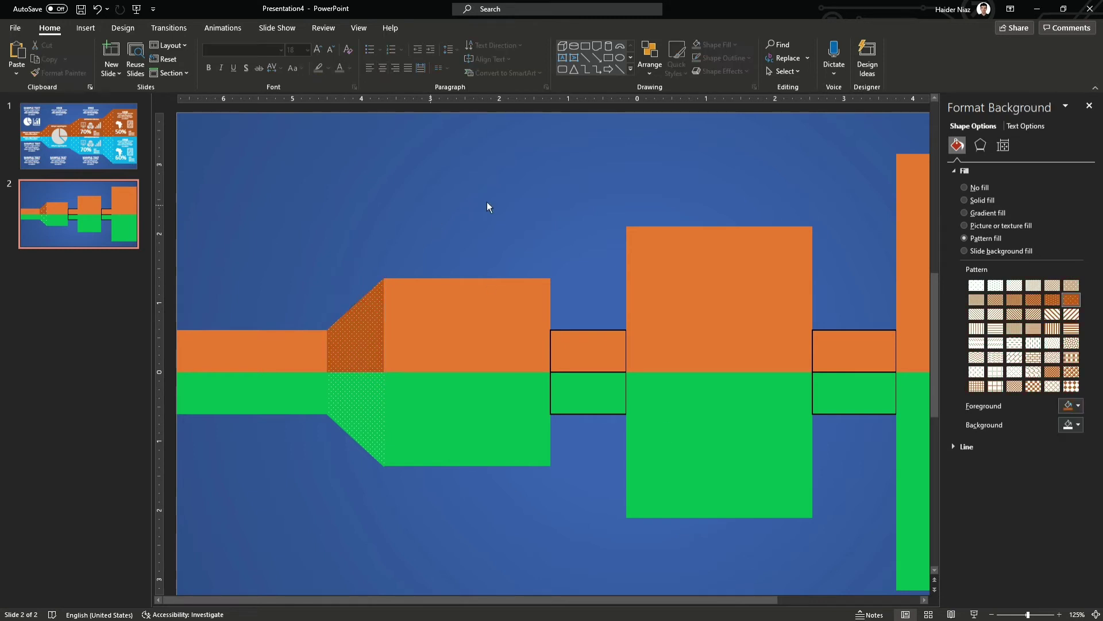
# - Stretch the second outlined orange connector upward until its top edge aligns with the first tall block's top edge
pyautogui.click(577, 338)
pyautogui.scroll(5, 581, 345)
pyautogui.scroll(-3, 576, 326)
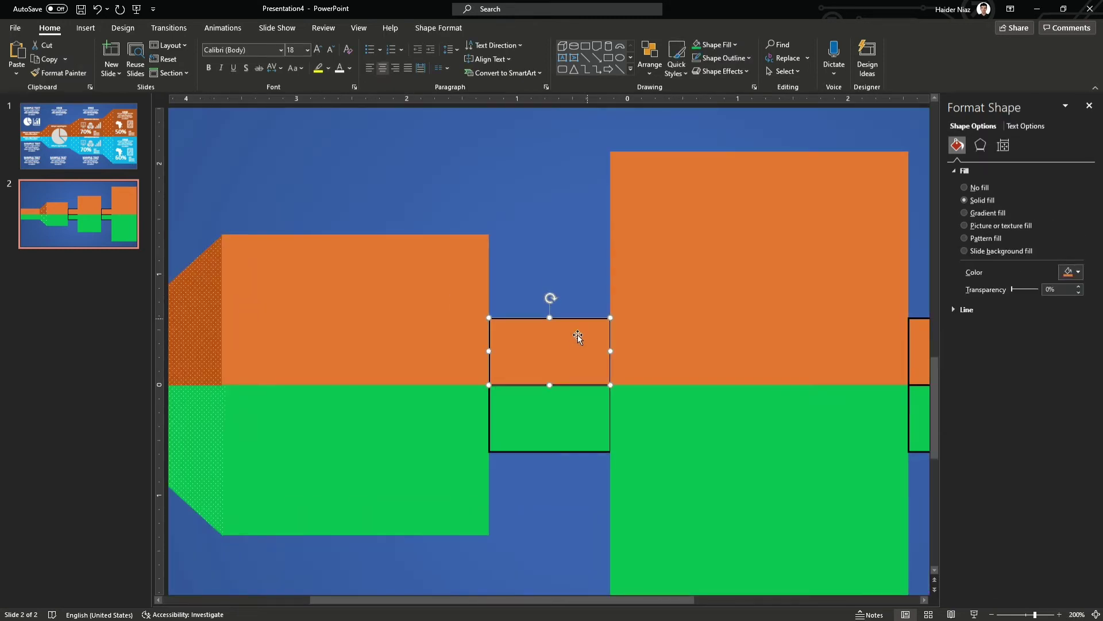
pyautogui.moveTo(549, 318); pyautogui.dragTo(549, 235)
# - Edit the second orange connector's points so its upper right corner meets the upper left corner of the second tall block
pyautogui.rightClick(574, 241)
pyautogui.press('Escape')
pyautogui.scroll(5, 635, 195)
pyautogui.scroll(3, 695, 212)
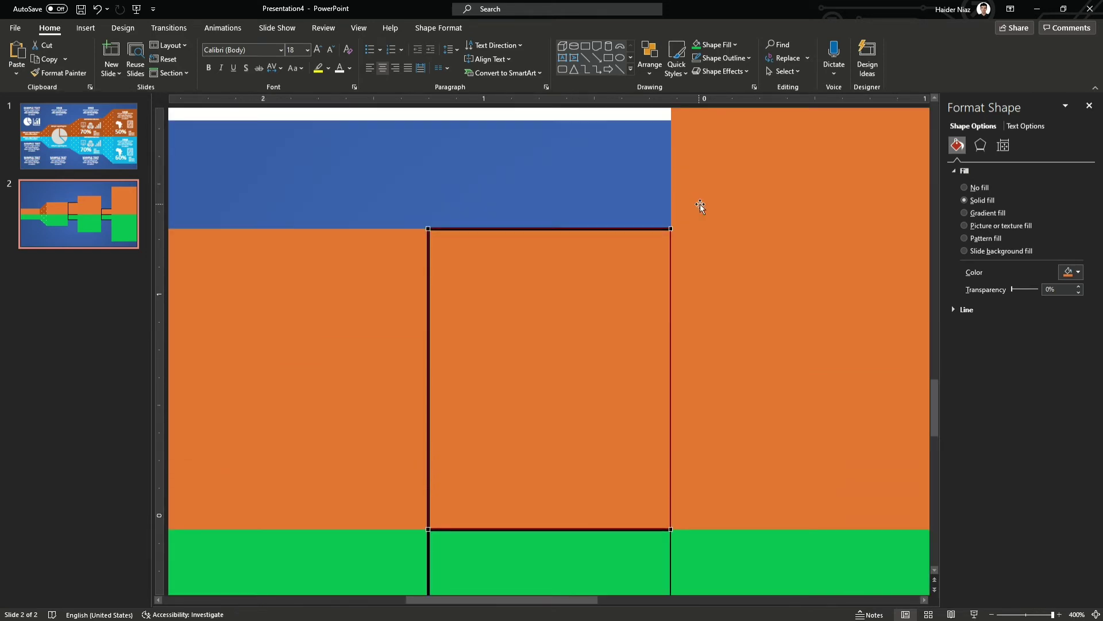
pyautogui.moveTo(671, 329); pyautogui.dragTo(670, 145)
pyautogui.click(726, 142)
# - Remove the outline from the second sloped orange connector
pyautogui.click(635, 183)
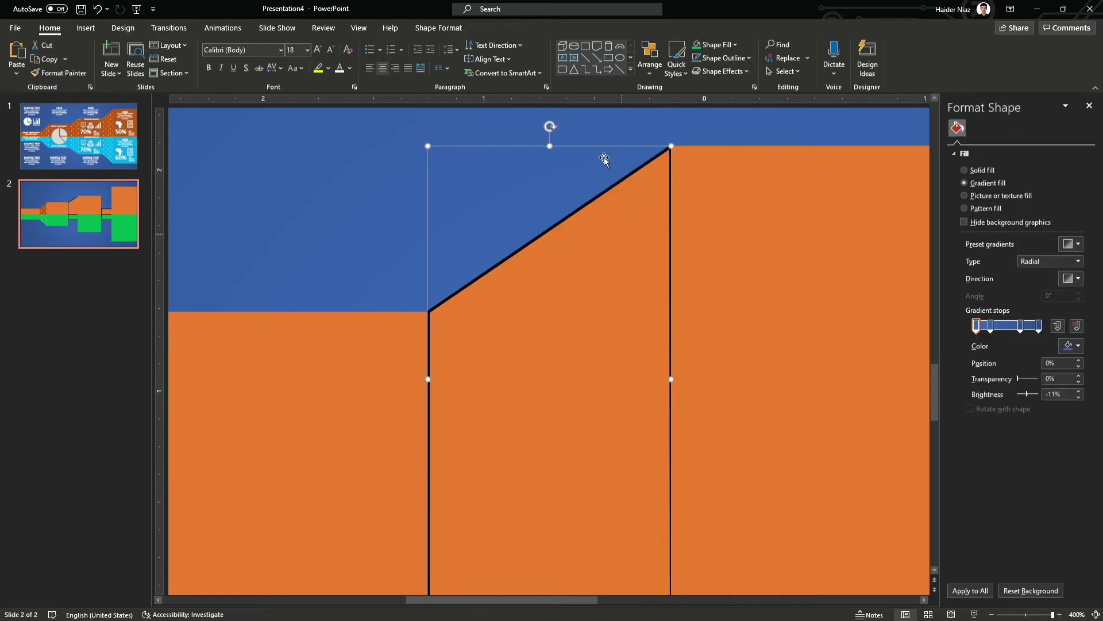
pyautogui.click(439, 30)
pyautogui.click(402, 59)
pyautogui.scroll(-2, 615, 228)
pyautogui.moveTo(610, 350); pyautogui.dragTo(611, 350)
pyautogui.click(694, 192)
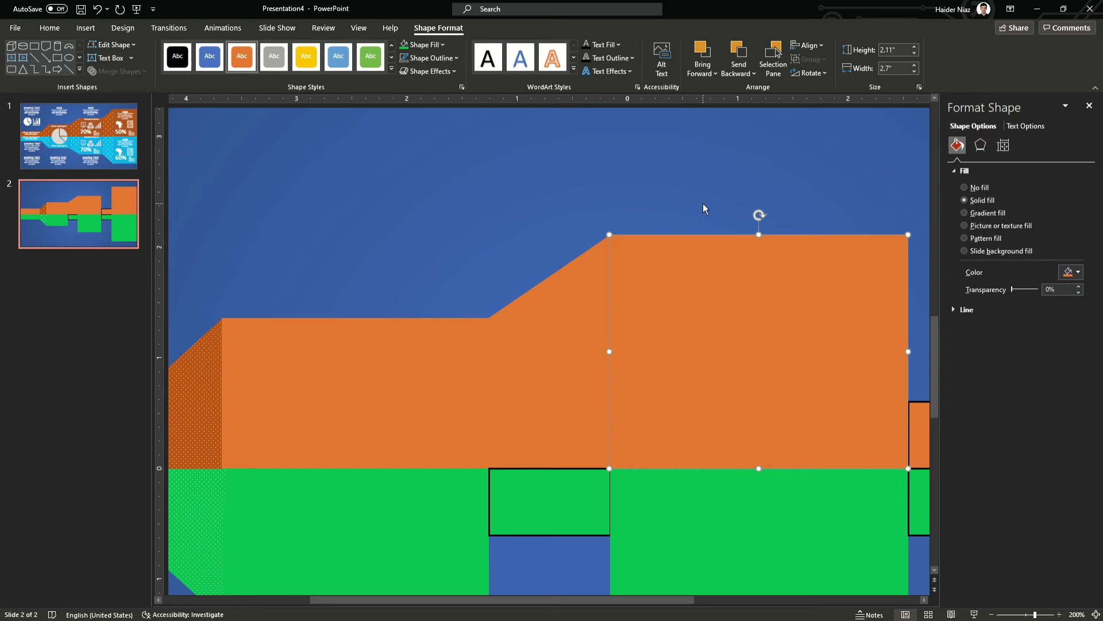
# - Delete the outlined second green connector and duplicate the second sloped orange connector below the original
pyautogui.scroll(-3, 594, 396)
pyautogui.click(566, 457)
pyautogui.press('Delete')
pyautogui.click(588, 292)
pyautogui.moveTo(566, 337); pyautogui.dragTo(565, 386)
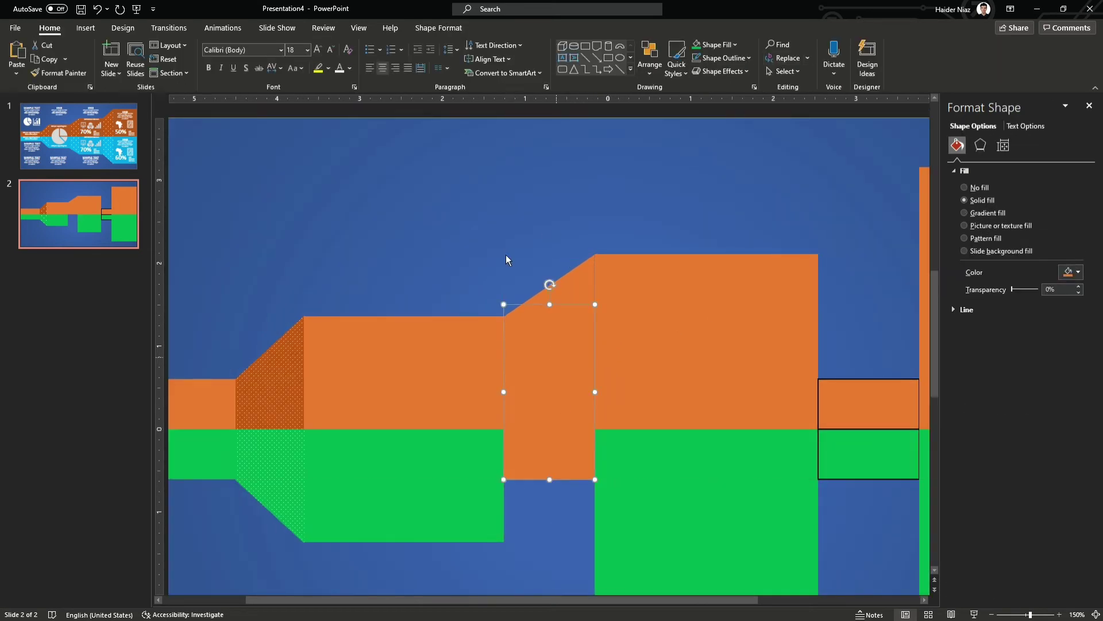
# - Flip the copy of the second sloped connector vertically
pyautogui.click(448, 28)
pyautogui.click(809, 73)
pyautogui.click(822, 127)
# - Fill the flipped second connector with the green dense dotted pattern and place it directly below the second orange connector
pyautogui.scroll(-1, 551, 343)
pyautogui.click(965, 238)
pyautogui.click(1072, 299)
pyautogui.moveTo(554, 311); pyautogui.dragTo(554, 430)
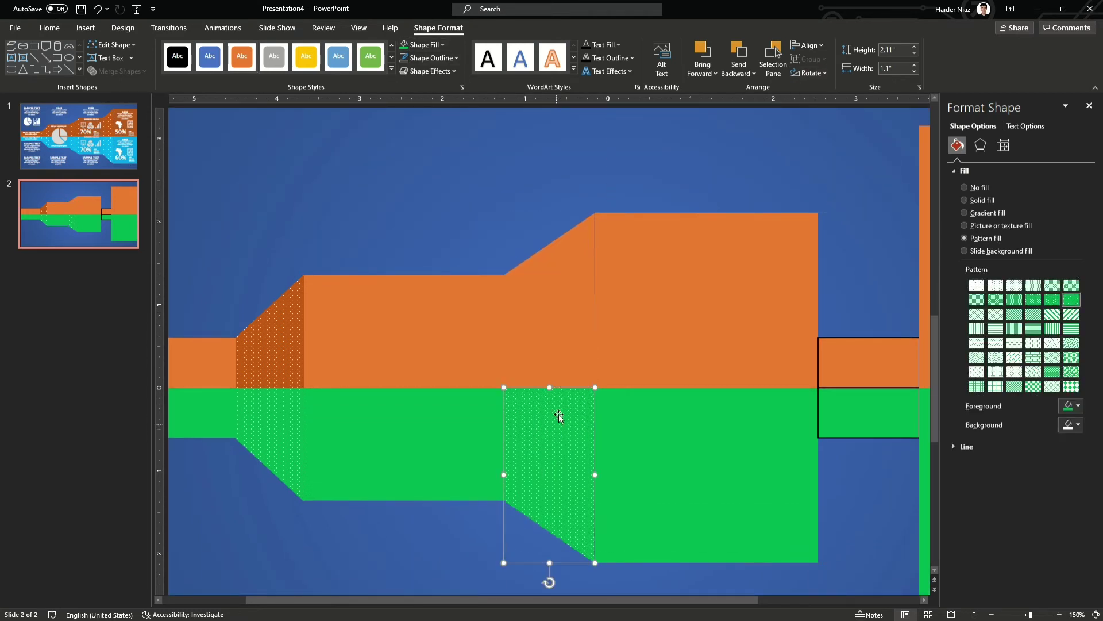
# - Fill the second sloped orange connector with the dense dotted pattern
pyautogui.click(562, 315)
pyautogui.click(1000, 239)
pyautogui.click(1072, 302)
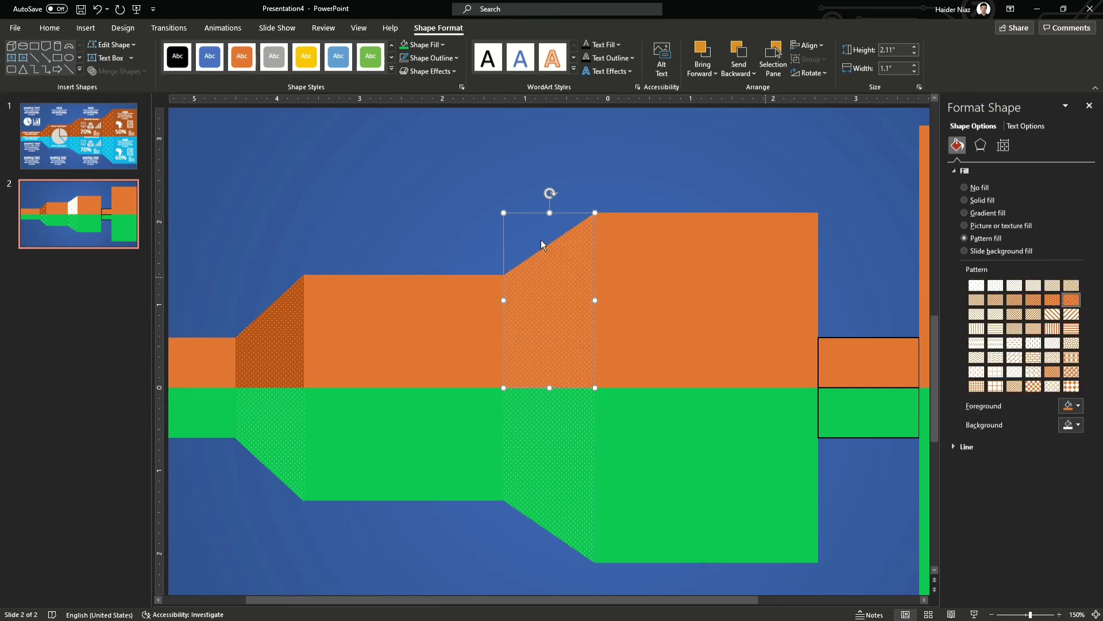
# - Delete the outlined green connector between the third and fourth green blocks
pyautogui.scroll(-5, 763, 360)
pyautogui.click(745, 371)
pyautogui.press('Delete')
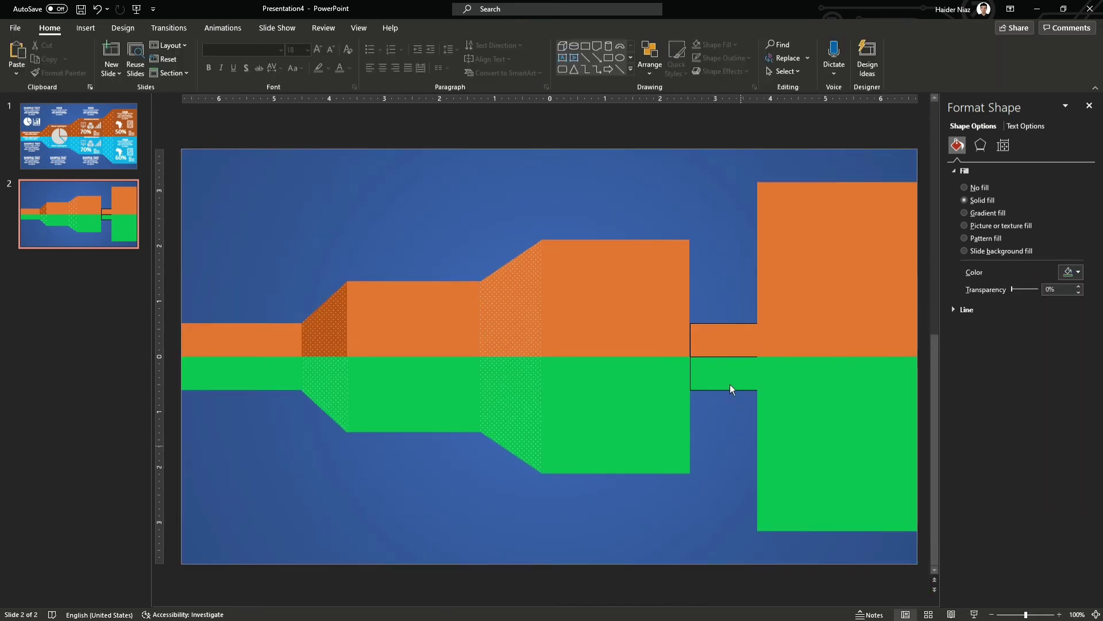
# - Stretch the third orange connector up to the third block's top and raise its upper-right corner point to the fourth block's top
pyautogui.click(747, 339)
pyautogui.moveTo(724, 324); pyautogui.dragTo(723, 240)
pyautogui.scroll(5, 771, 237)
pyautogui.rightClick(555, 271)
pyautogui.click(605, 367)
pyautogui.moveTo(618, 120); pyautogui.dragTo(617, 119)
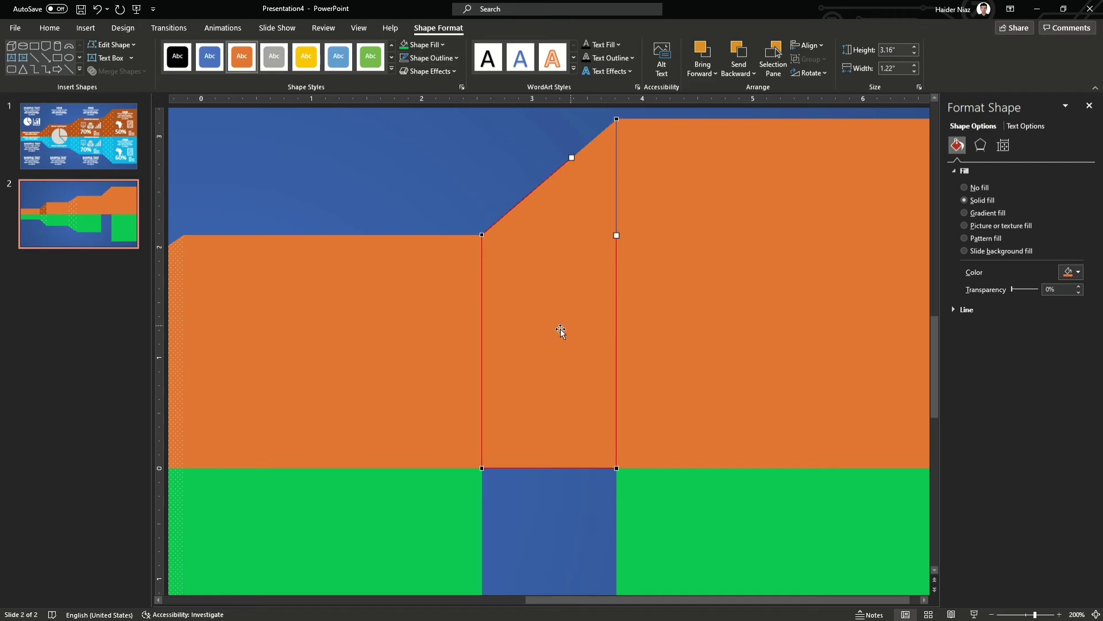
# - Duplicate the third sloped orange connector below the original and flip the copy vertically
pyautogui.keyDown('ctrl'); pyautogui.scroll(-3, 560, 328); pyautogui.keyUp('ctrl')
pyautogui.keyDown('ctrl'); pyautogui.keyDown('shift'); pyautogui.moveTo(692, 306); pyautogui.dragTo(692, 415); pyautogui.keyUp('shift'); pyautogui.keyUp('ctrl')
pyautogui.click(815, 75)
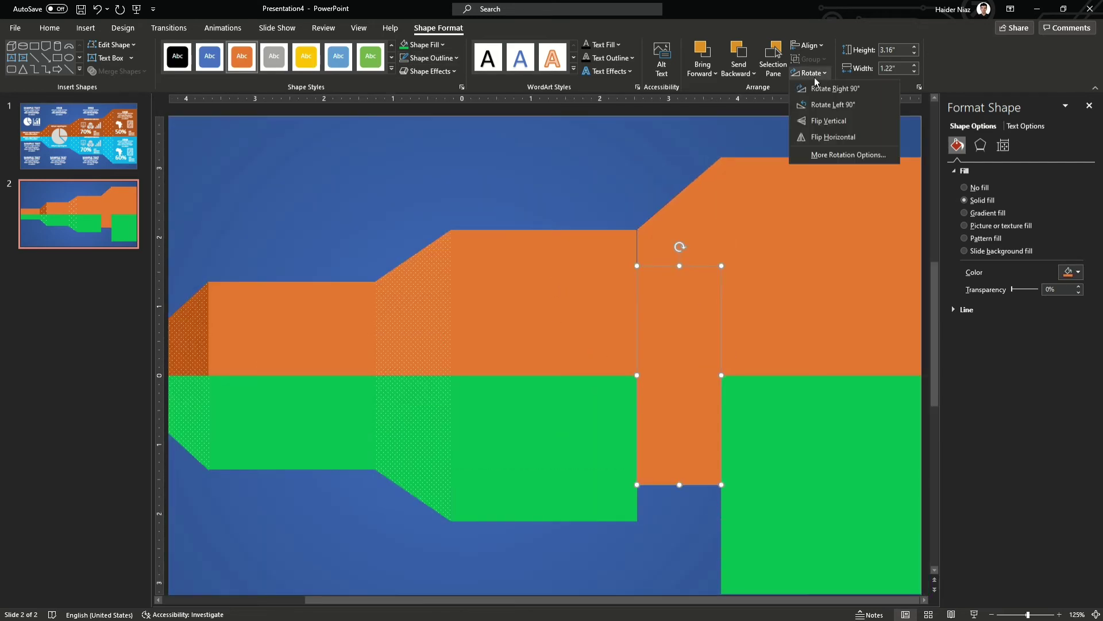
pyautogui.click(829, 121)
# - Fill the flipped third connector with the green block's sampled colour in the dense dotted pattern and place it directly below the orange one
pyautogui.click(1070, 272)
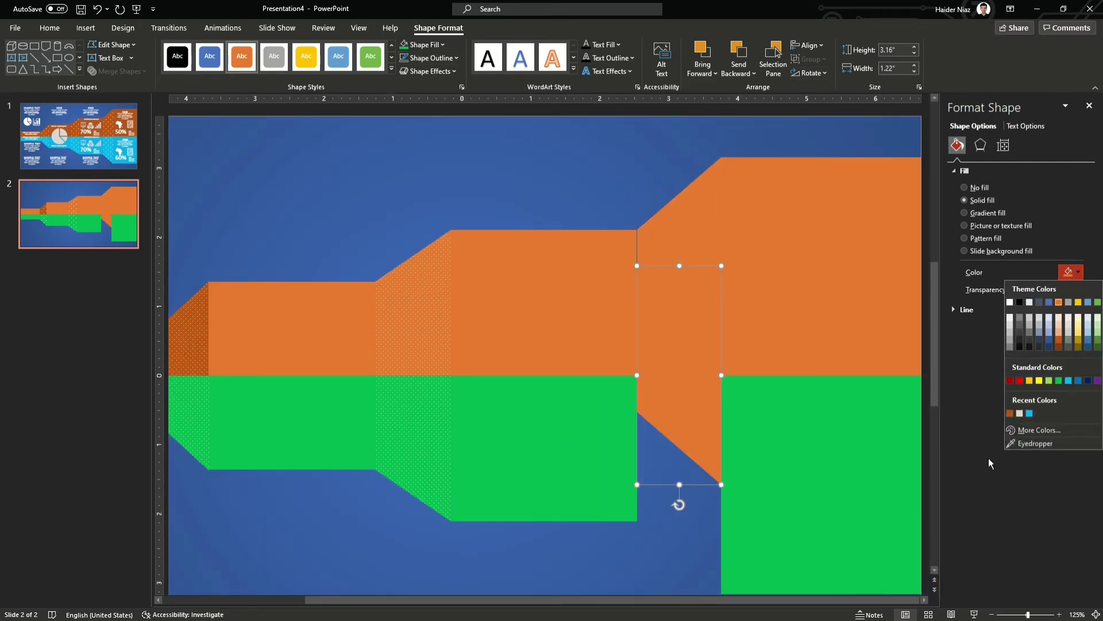
pyautogui.click(1029, 443)
pyautogui.click(839, 474)
pyautogui.click(986, 238)
pyautogui.click(1071, 299)
pyautogui.moveTo(677, 325); pyautogui.dragTo(678, 435)
# - Fill the third sloped orange connector with the dense dotted pattern
pyautogui.click(702, 330)
pyautogui.click(989, 237)
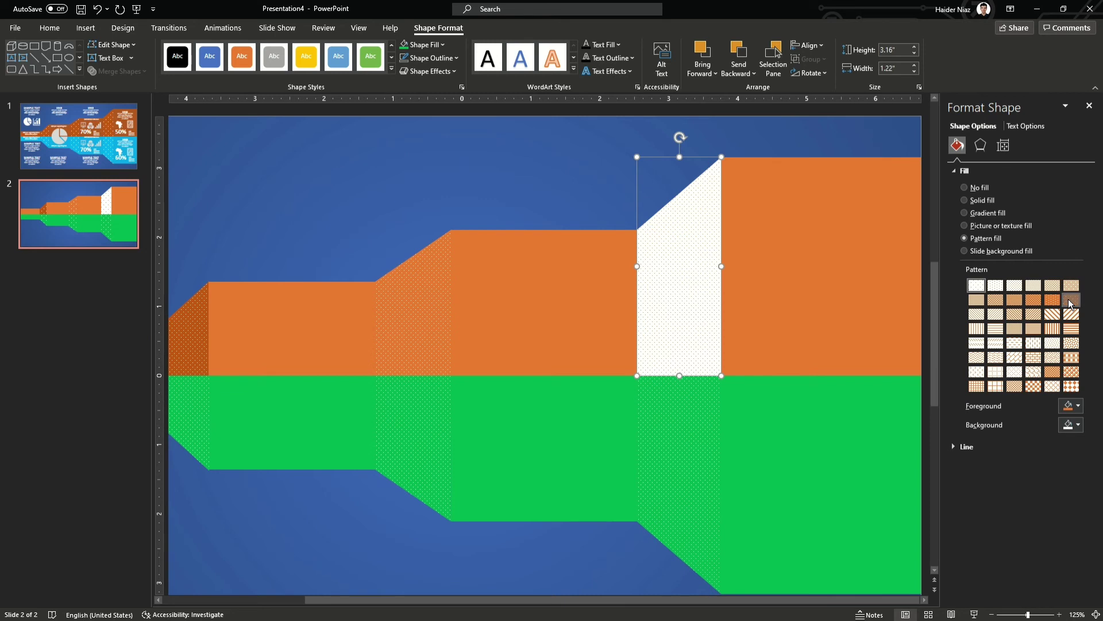
pyautogui.click(1070, 301)
pyautogui.press('Escape')
# - Nudge the third sloped orange connector slightly to the left
pyautogui.click(686, 322)
pyautogui.hotkey('ctrl', 'Left')
pyautogui.click(574, 183)
pyautogui.click(756, 277)
pyautogui.click(561, 188)
pyautogui.scroll(-5, 615, 239)
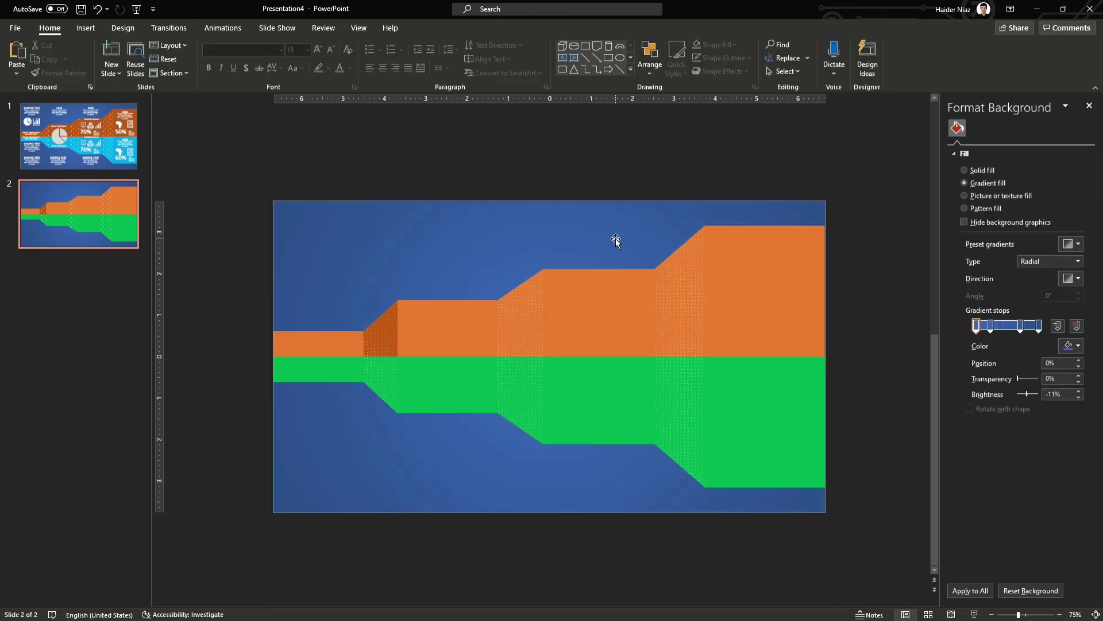
pyautogui.hotkey('ctrl', 'a')
pyautogui.click(439, 28)
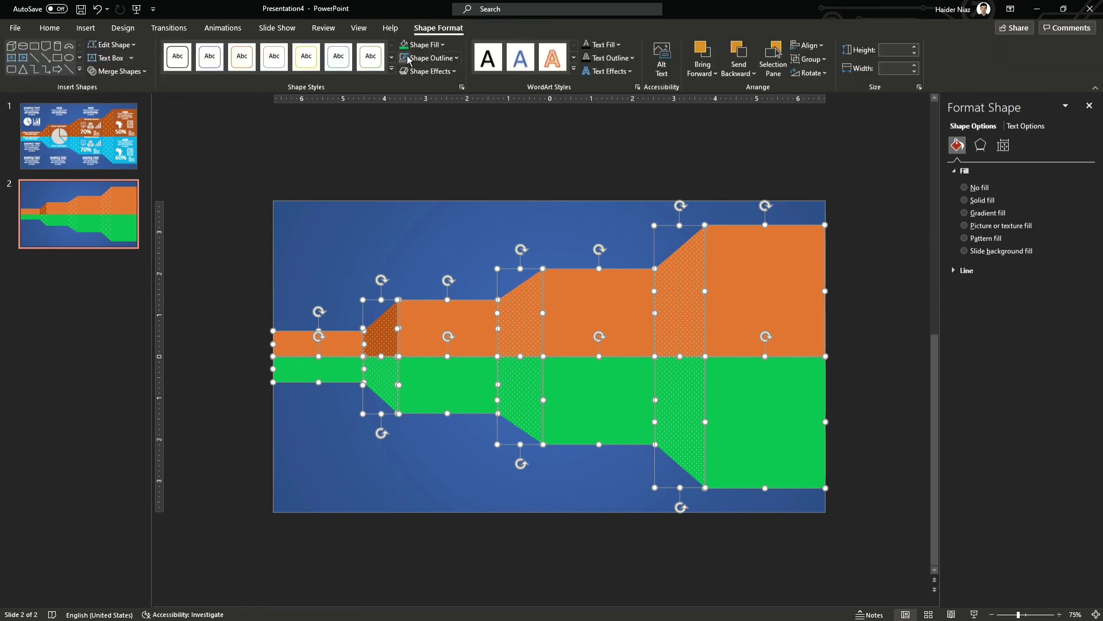
pyautogui.click(650, 169)
# - Set the fill transparency of the second orange and green blocks to 10%
pyautogui.scroll(3, 782, 289)
pyautogui.click(426, 345)
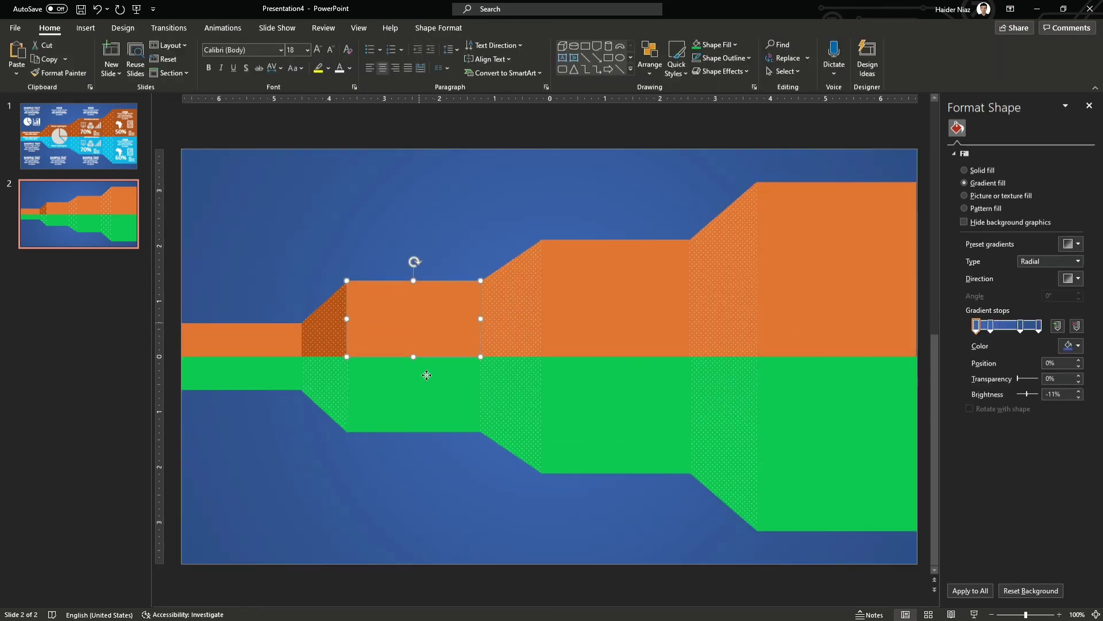
pyautogui.keyDown('shift'); pyautogui.click(427, 374); pyautogui.keyUp('shift')
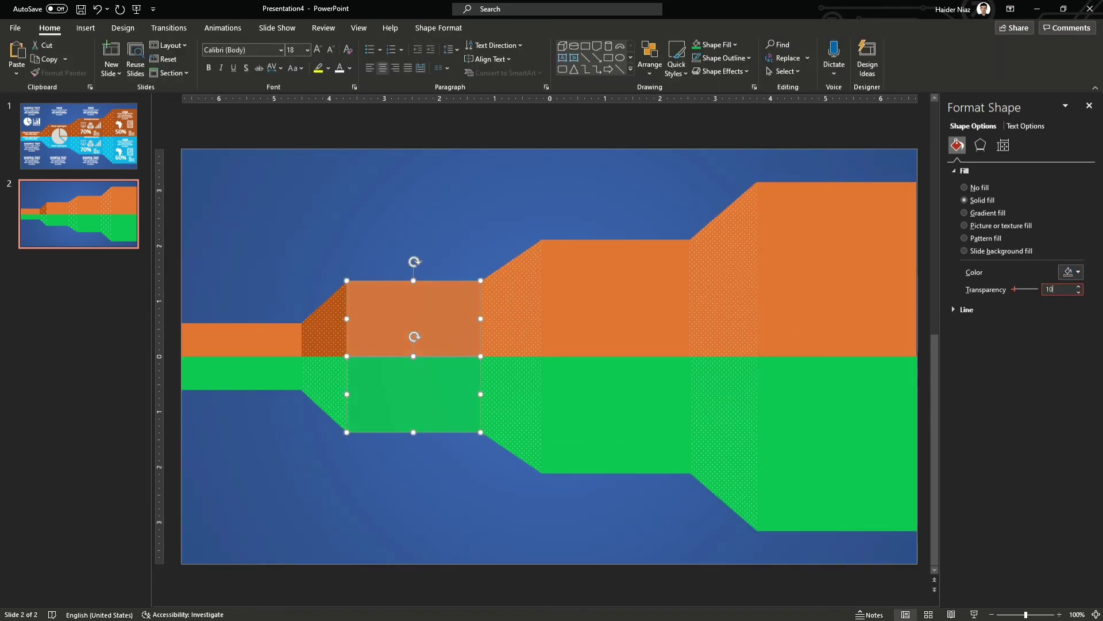
# - Set the fill transparency of the third and fourth orange and green blocks to 10%
pyautogui.click(652, 438)
pyautogui.keyDown('shift'); pyautogui.click(650, 291); pyautogui.keyUp('shift')
pyautogui.keyDown('shift'); pyautogui.click(813, 311); pyautogui.keyUp('shift')
pyautogui.keyDown('shift'); pyautogui.click(833, 477); pyautogui.keyUp('shift')
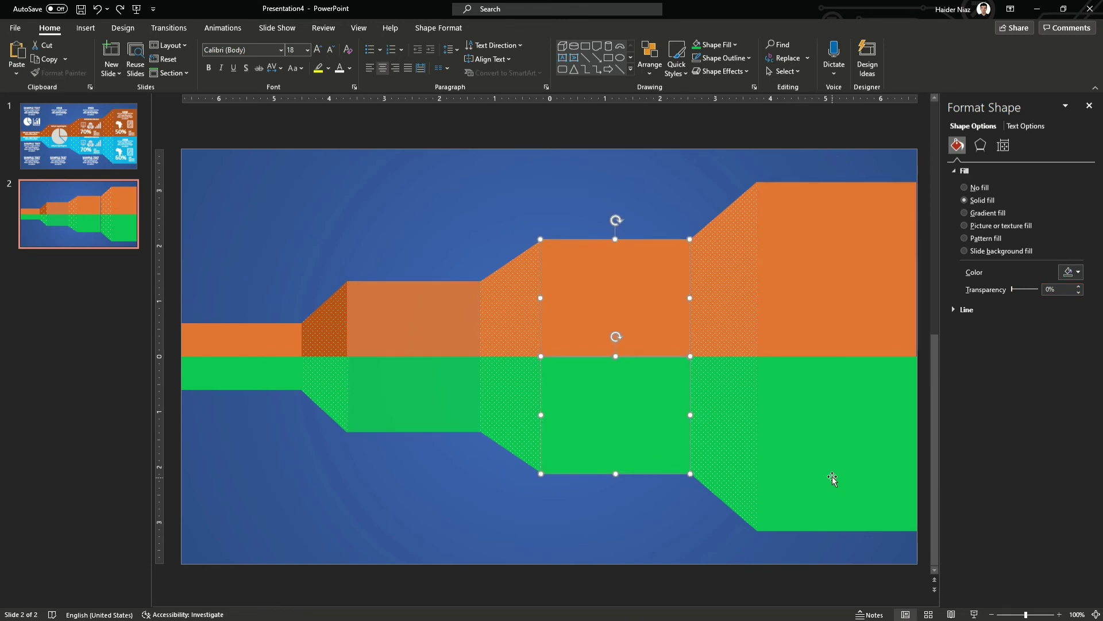
pyautogui.keyDown('shift'); pyautogui.click(857, 276); pyautogui.keyUp('shift')
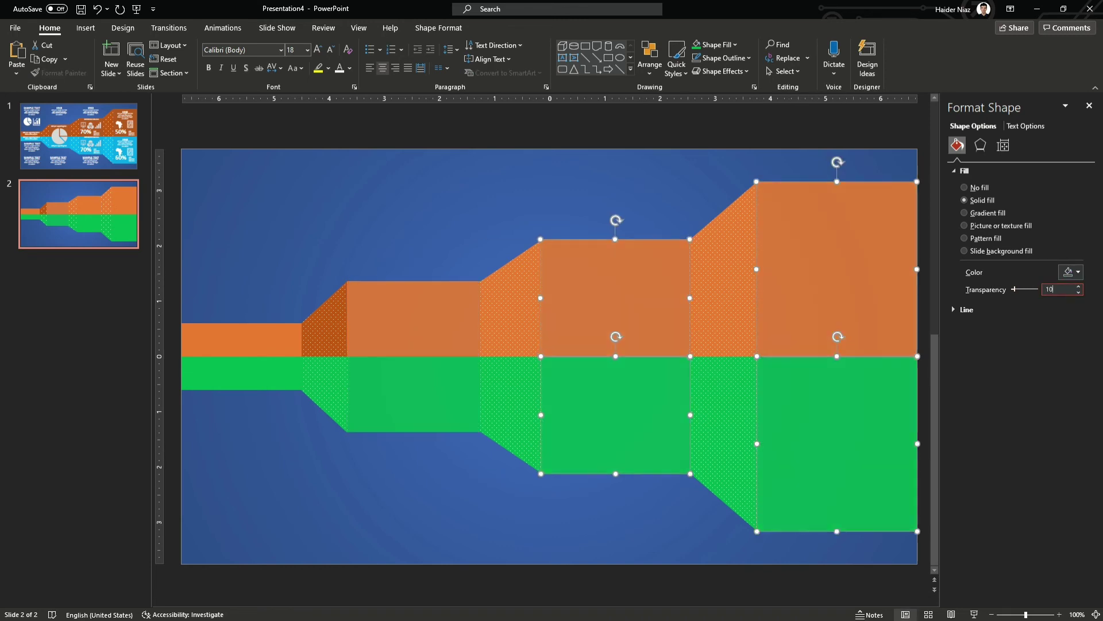
pyautogui.click(637, 180)
# - Copy the text boxes, icons and pie chart from slide 1 onto slide 2
pyautogui.scroll(-3, 636, 179)
pyautogui.click(49, 166)
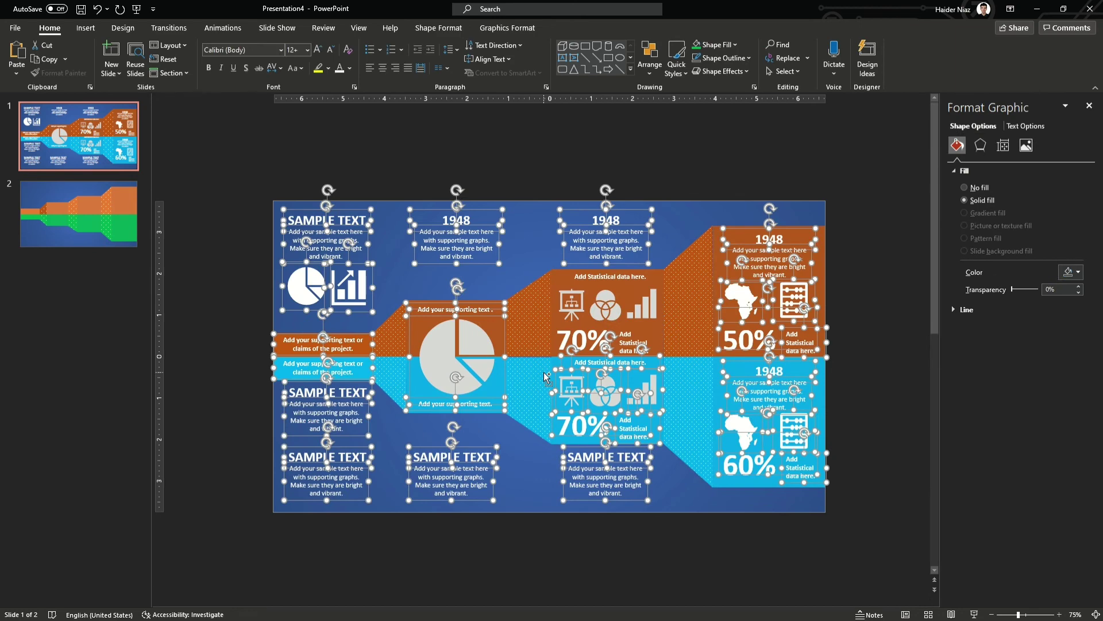
pyautogui.scroll(-1, 692, 309)
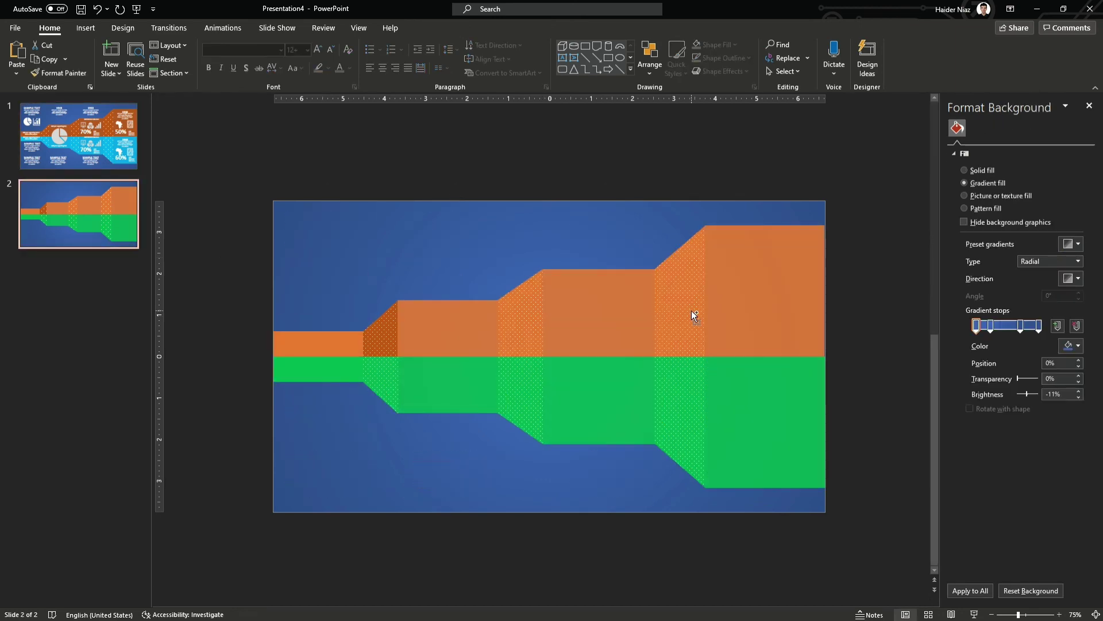
pyautogui.hotkey('ctrl', 'v')
pyautogui.click(839, 315)
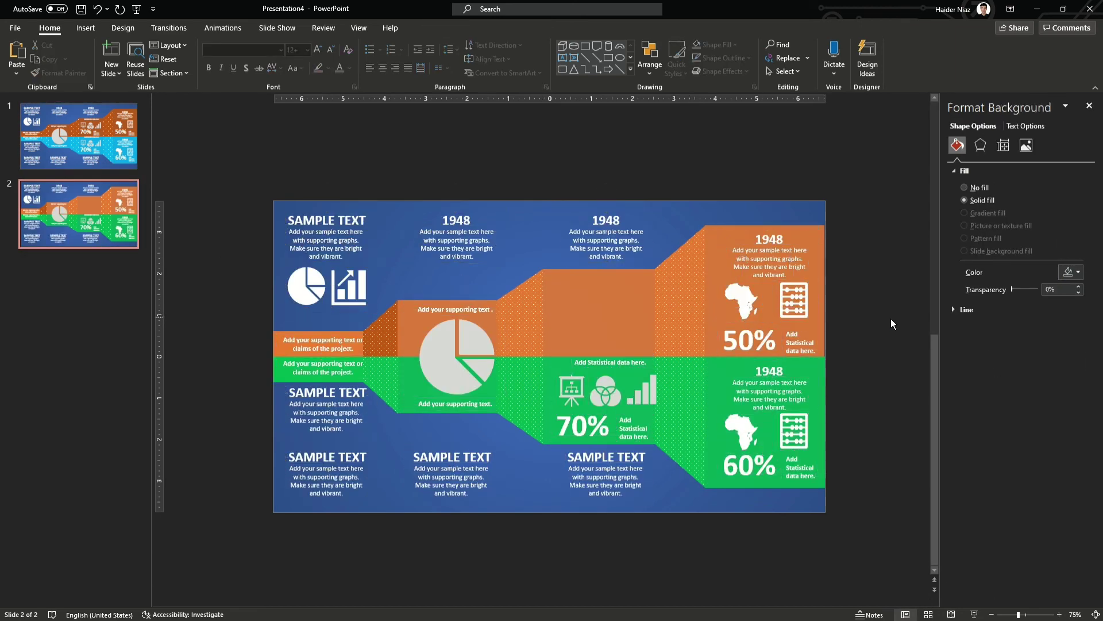
# - Copy the third orange block's statistical text, icons and 70% figure from slide 1 onto slide 2
pyautogui.scroll(1, 891, 319)
pyautogui.click(583, 274)
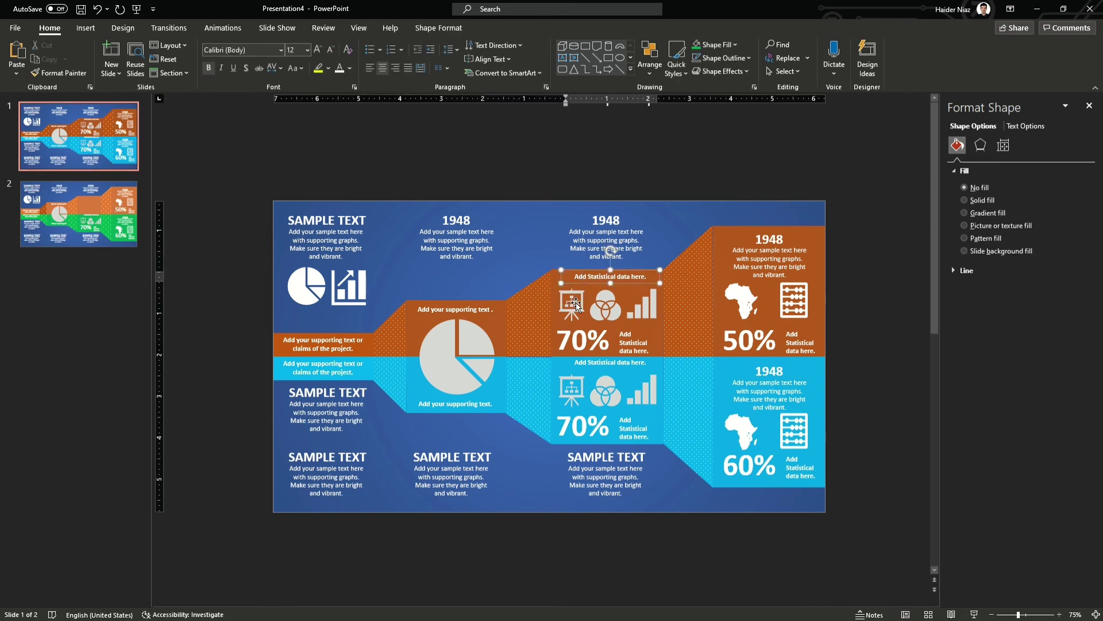
pyautogui.click(644, 311)
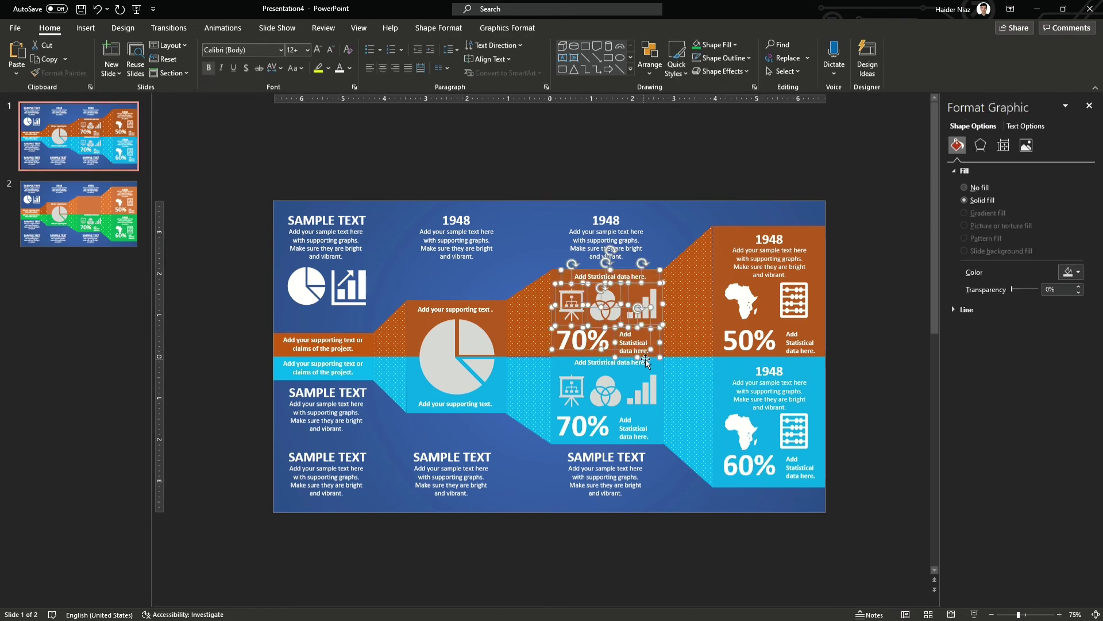
pyautogui.click(111, 221)
pyautogui.hotkey('ctrl', 'v')
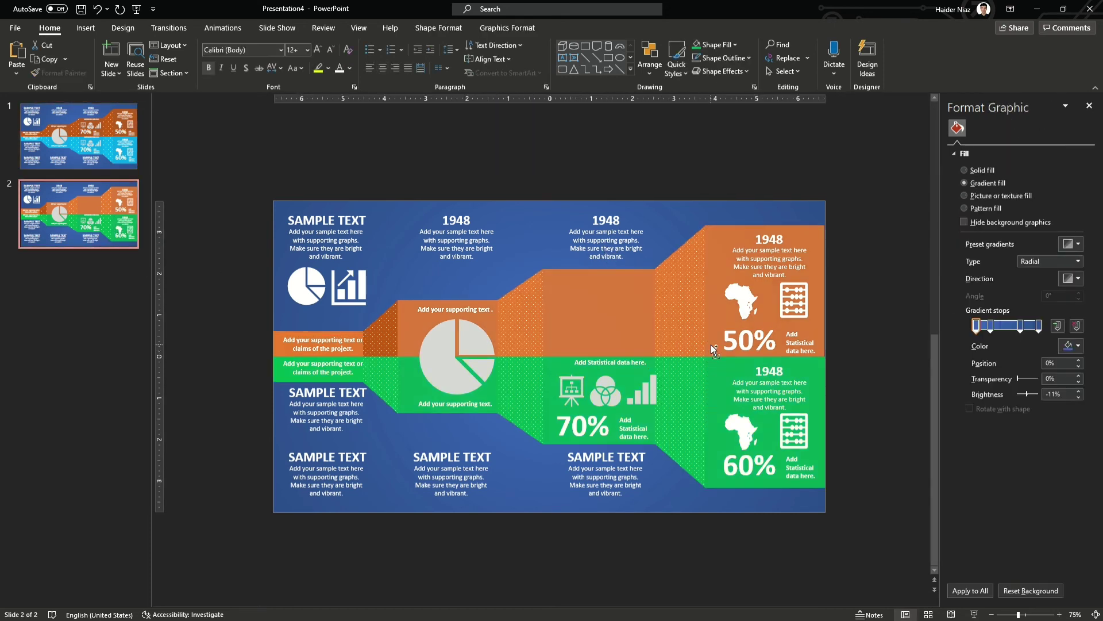
pyautogui.click(839, 308)
# - Nudge the text and icons on slide 2's third orange block slightly left to centre them in the block
pyautogui.click(611, 277)
pyautogui.keyDown('shift'); pyautogui.click(571, 305); pyautogui.keyUp('shift')
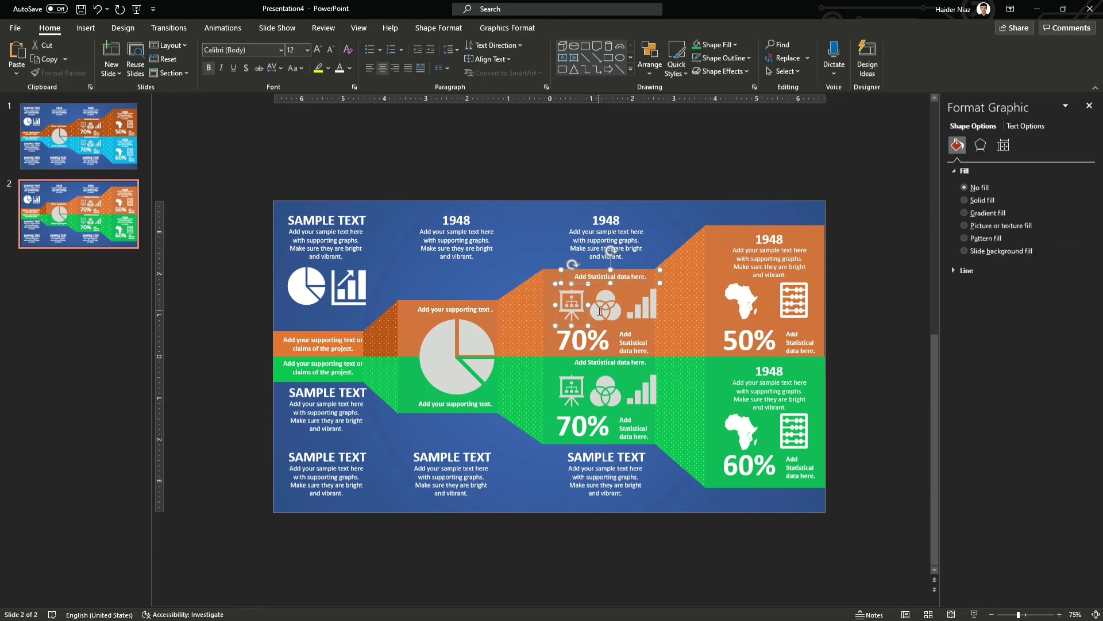
pyautogui.keyDown('shift'); pyautogui.click(604, 313); pyautogui.keyUp('shift')
pyautogui.keyDown('shift'); pyautogui.click(650, 312); pyautogui.keyUp('shift')
pyautogui.press('Left')
pyautogui.press('Left')
pyautogui.press('Left')
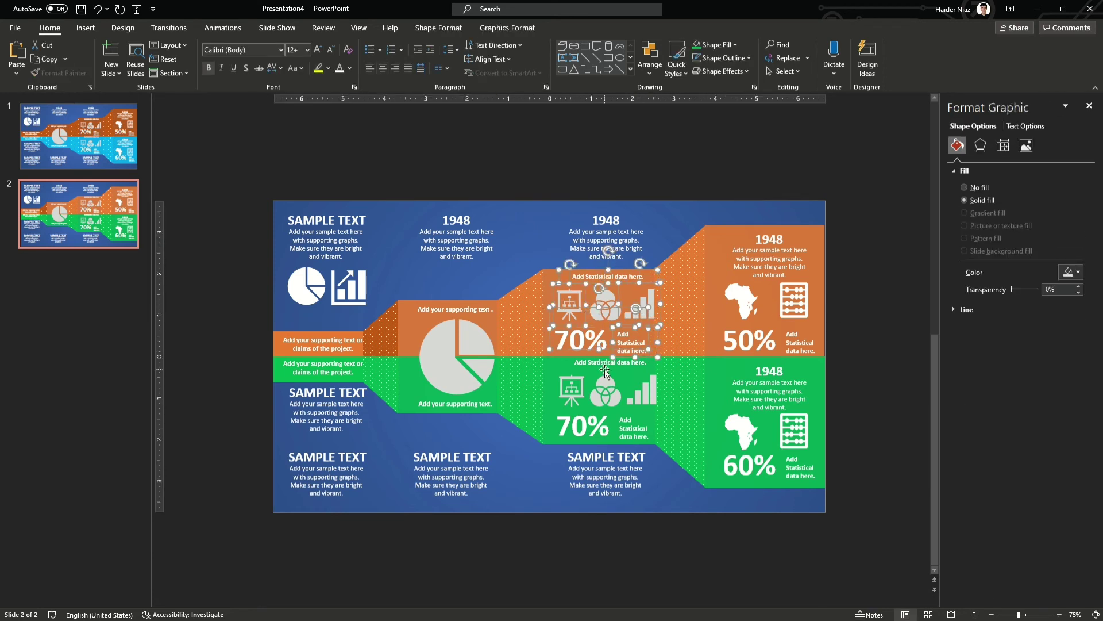
pyautogui.click(839, 274)
# - Nudge the third orange block's Venn icon and the third green block's text and icons slightly left
pyautogui.click(606, 304)
pyautogui.press('Left')
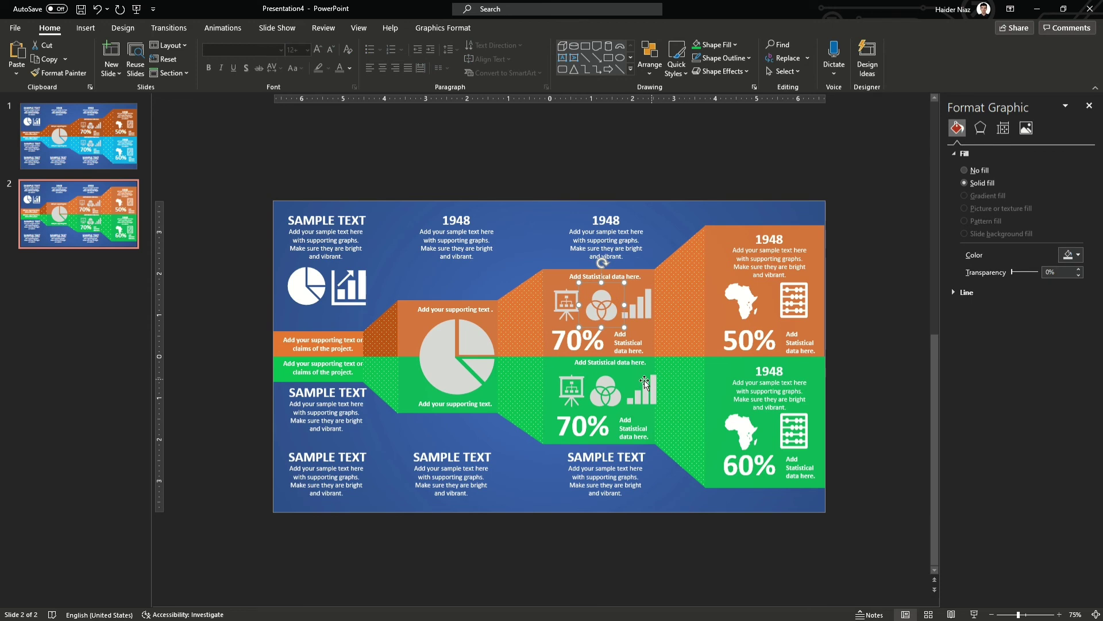
pyautogui.click(636, 364)
pyautogui.press('Left')
pyautogui.click(753, 212)
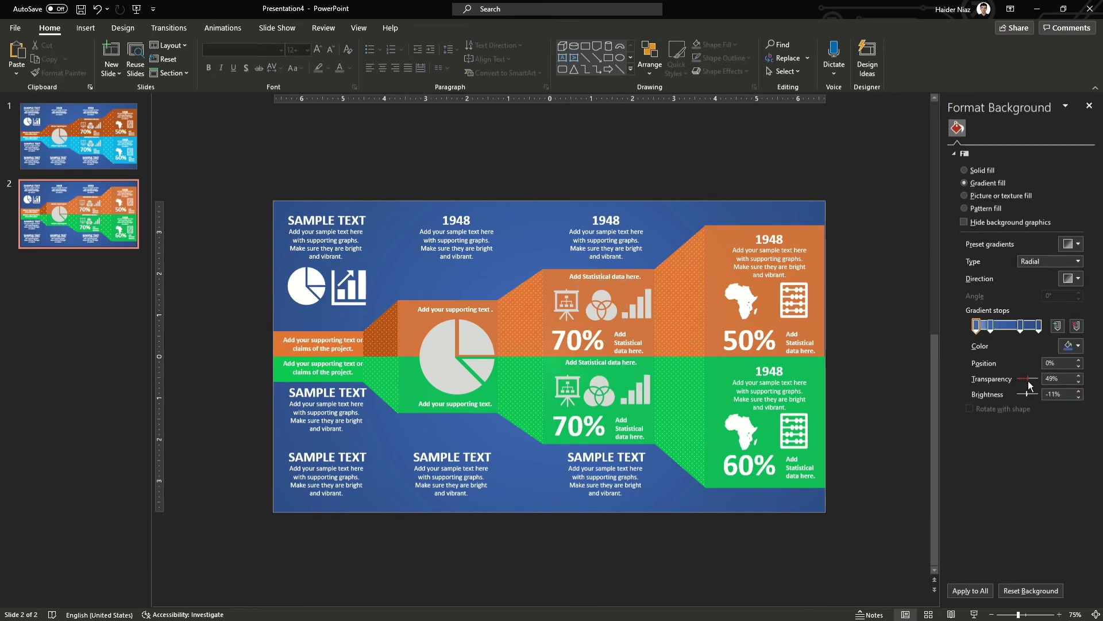
# - Return the background gradient stop's transparency to 0% and apply a green radial preset gradient to slide 2's background
pyautogui.moveTo(1028, 380); pyautogui.dragTo(1013, 379)
pyautogui.click(1070, 244)
pyautogui.click(1092, 361)
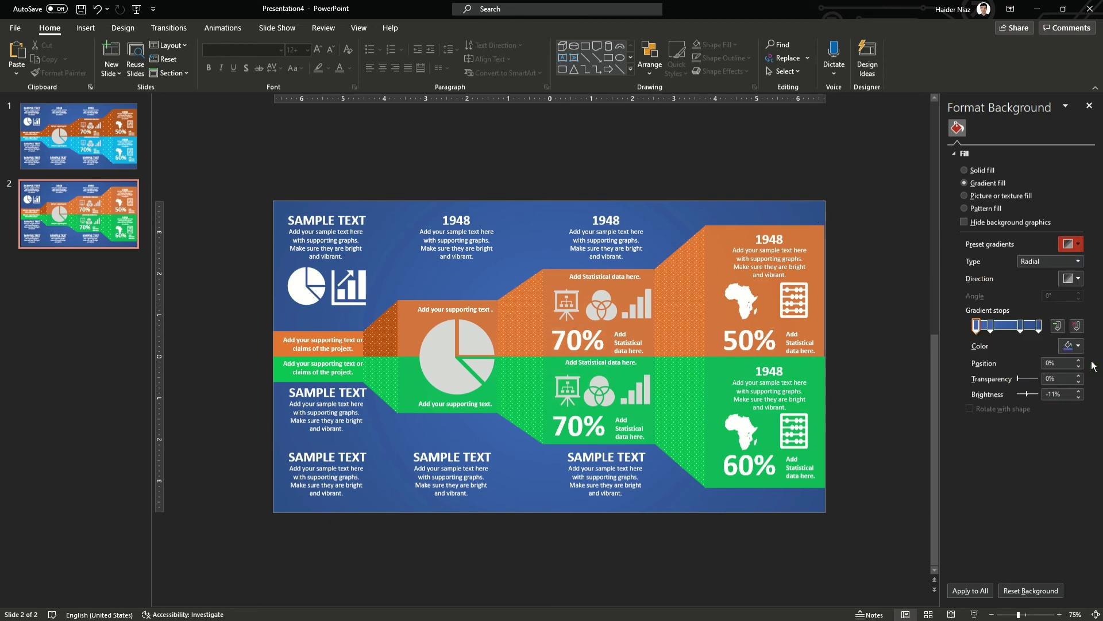
# - Recolour the second, third and fourth green blocks with a solid dark blue fill
pyautogui.click(746, 485)
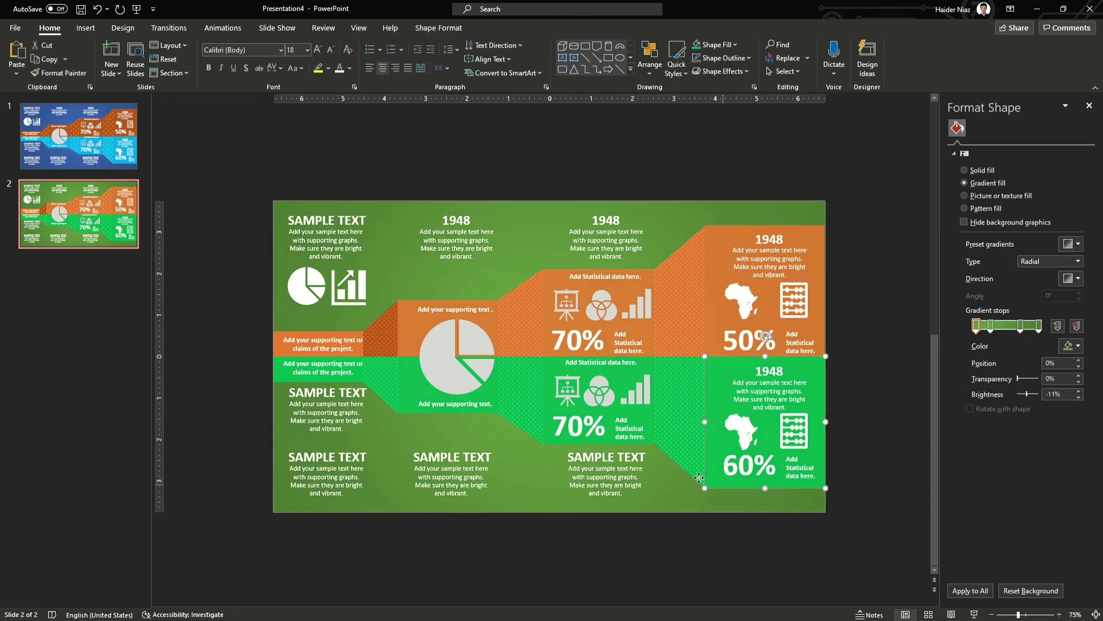
pyautogui.keyDown('shift'); pyautogui.click(406, 404); pyautogui.keyUp('shift')
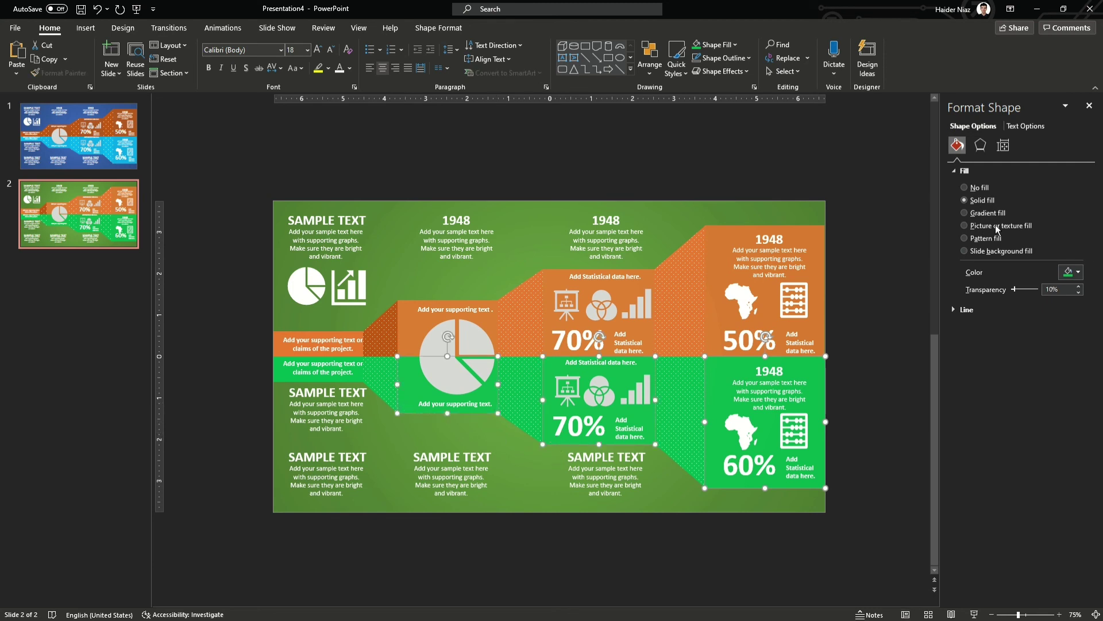
pyautogui.click(1072, 274)
pyautogui.click(1084, 395)
pyautogui.click(912, 364)
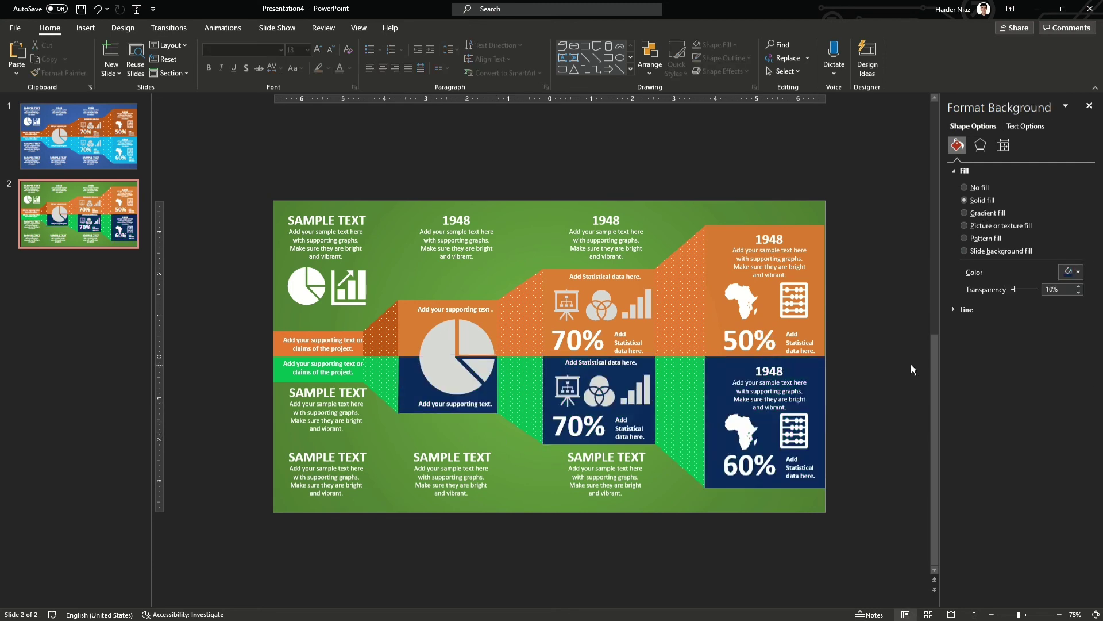